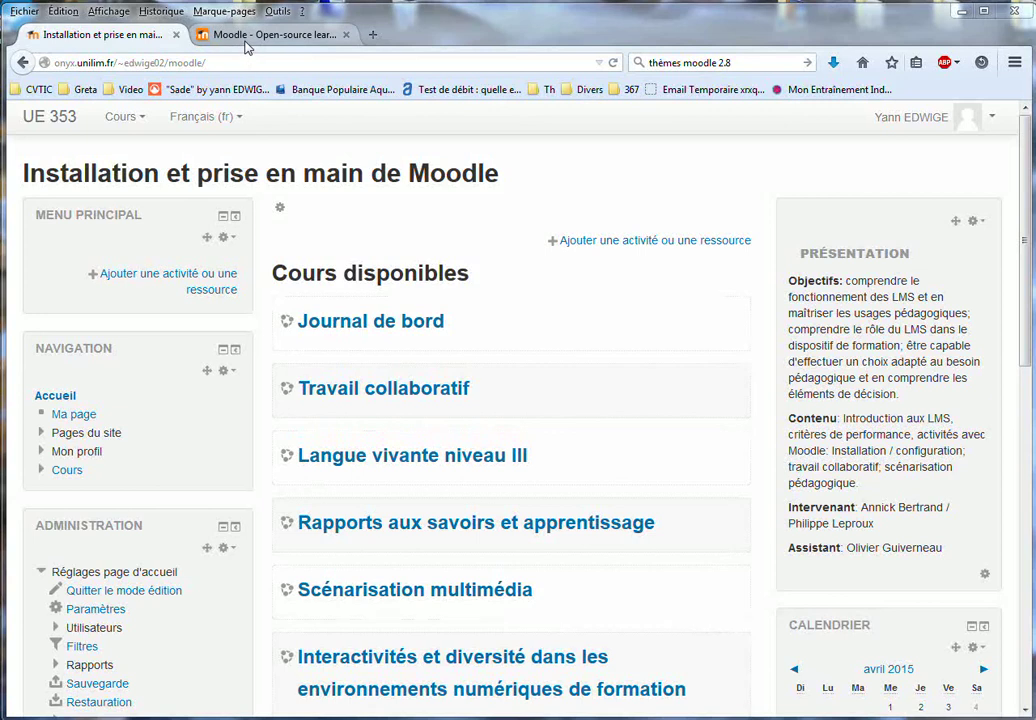
Switch to the moodle.org site and open the Themes category of its plugins directory
{"action": "left_click", "coordinate": [246, 40]}
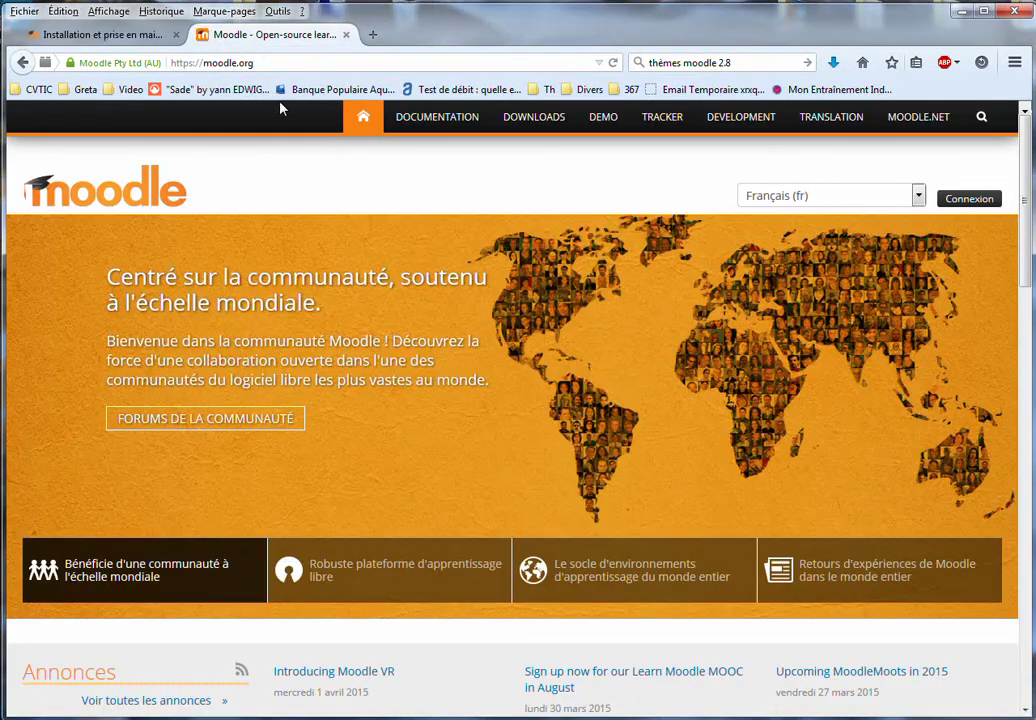
{"action": "left_click", "coordinate": [545, 122]}
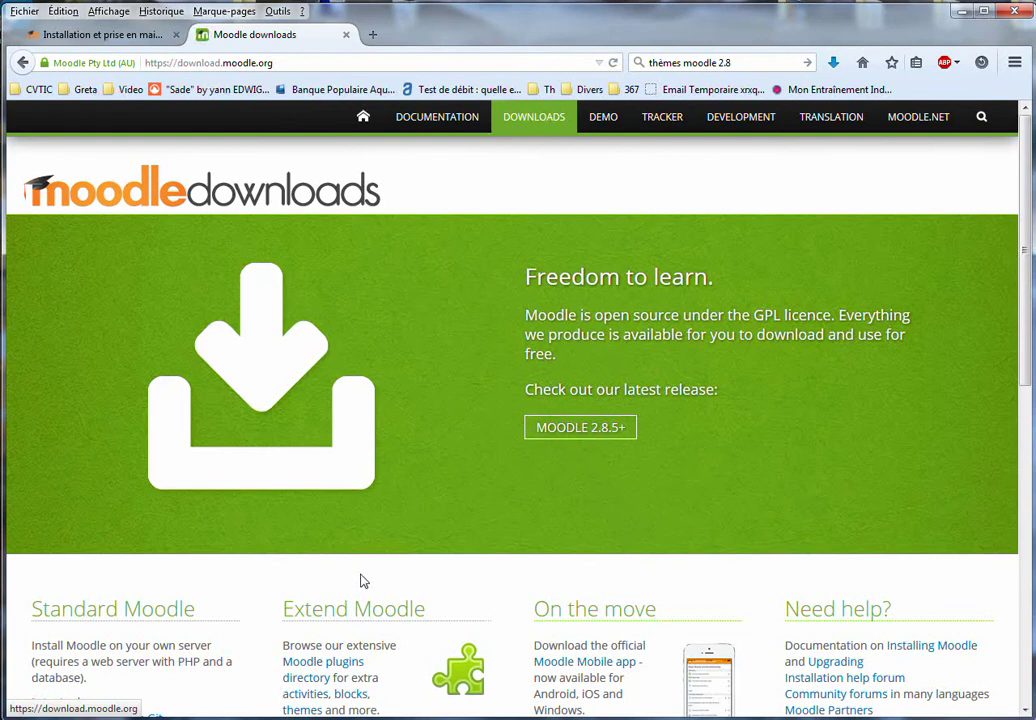
{"action": "left_click", "coordinate": [319, 667]}
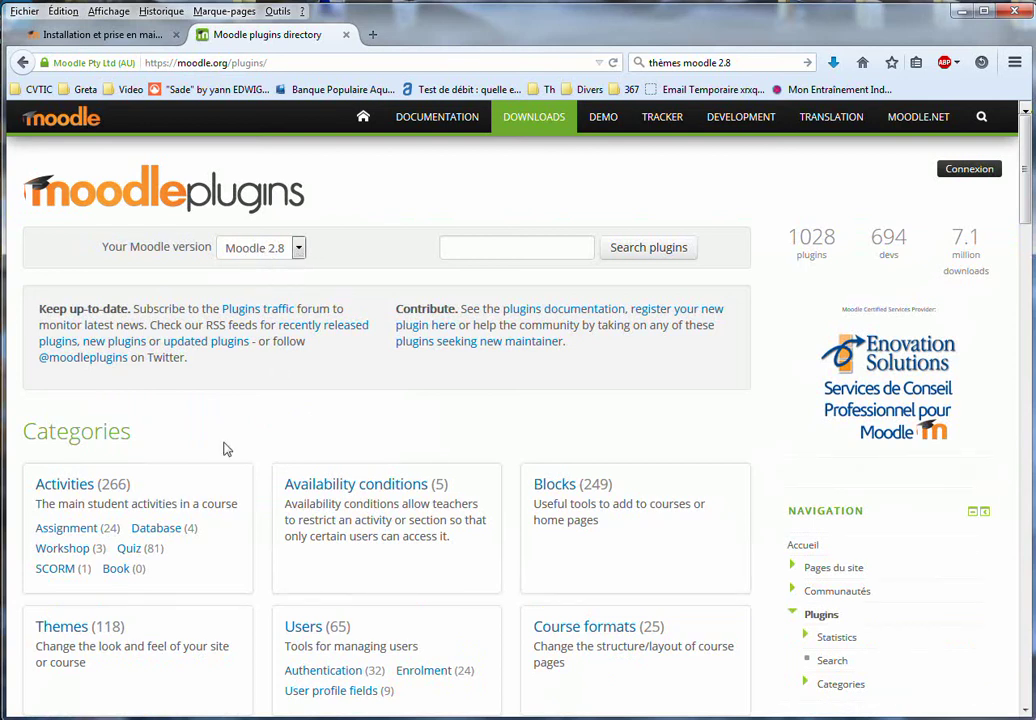
{"action": "left_click", "coordinate": [62, 630]}
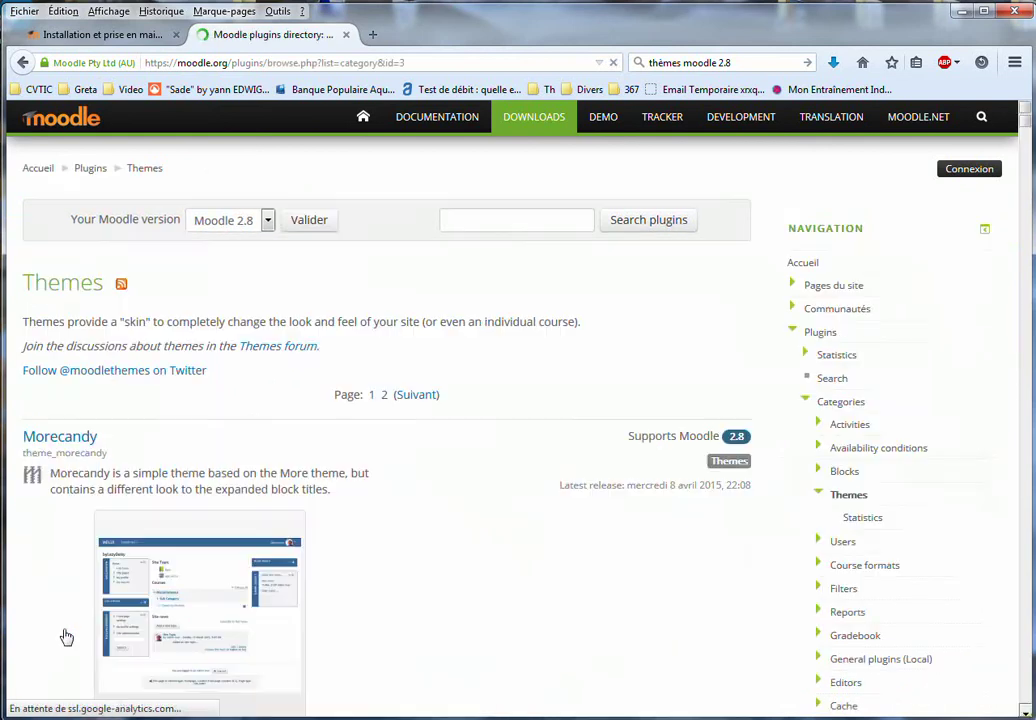
Browse the list of Moodle 2.8 themes and open the page of the Dynamic theme
{"action": "scroll", "coordinate": [303, 550], "scroll_direction": "down", "scroll_amount": 3}
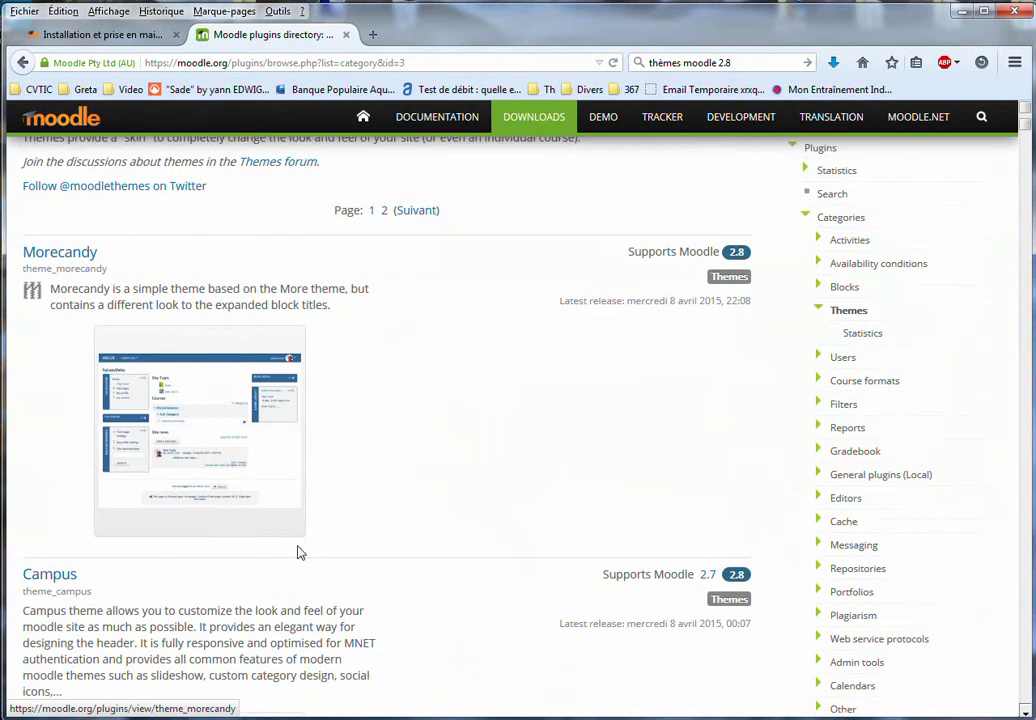
{"action": "scroll", "coordinate": [300, 488], "scroll_direction": "down", "scroll_amount": 6}
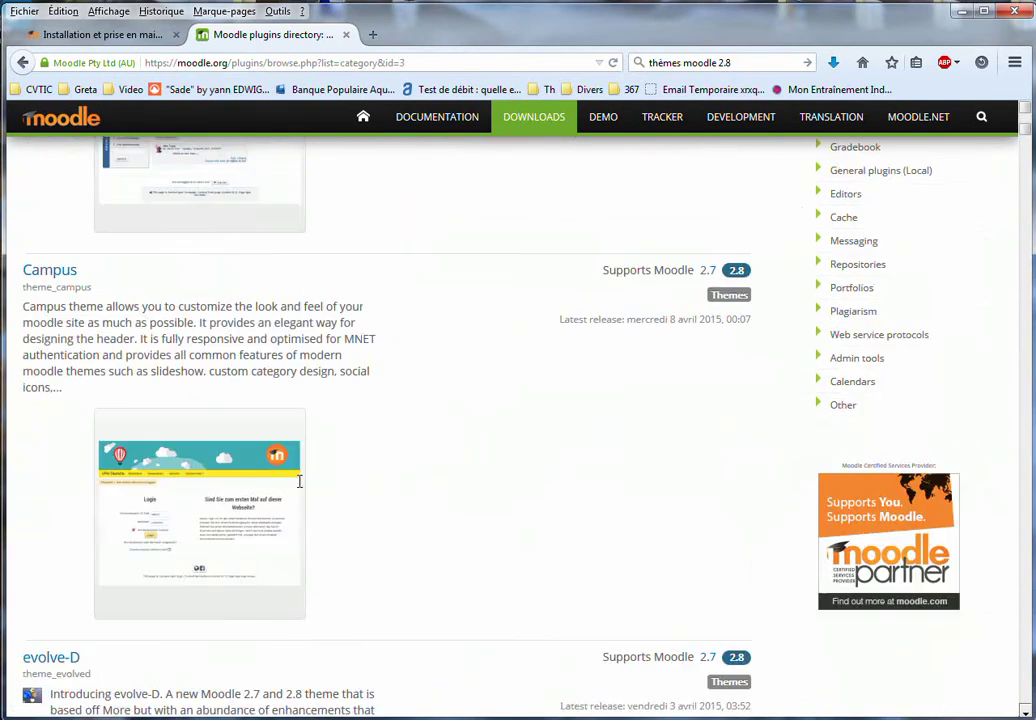
{"action": "scroll", "coordinate": [301, 488], "scroll_direction": "down", "scroll_amount": 10}
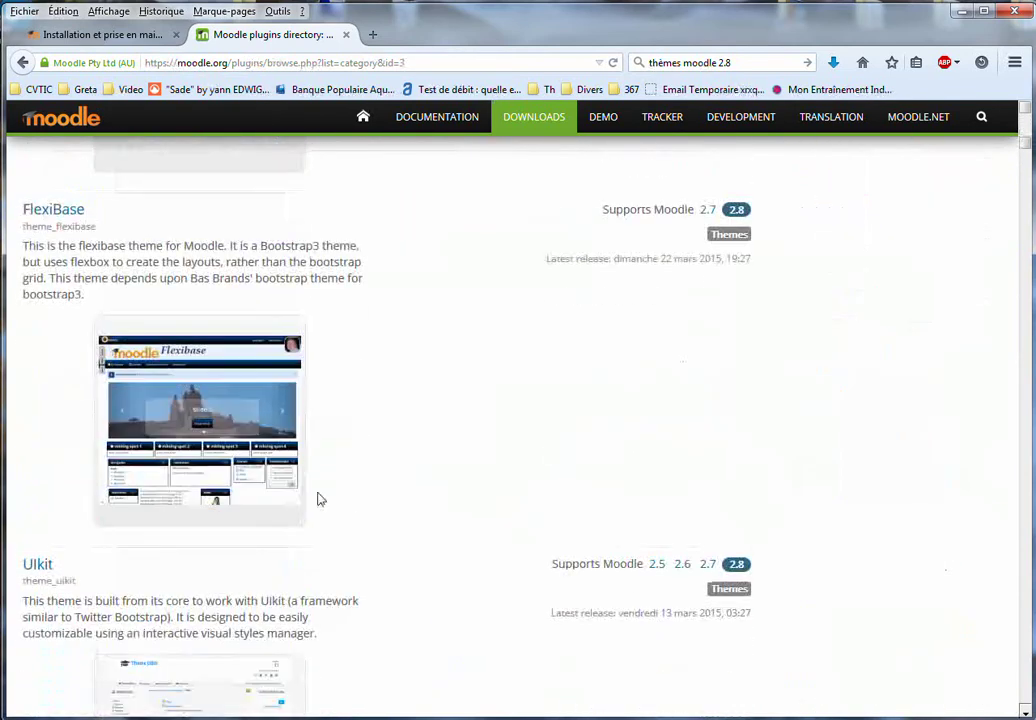
{"action": "scroll", "coordinate": [412, 532], "scroll_direction": "down", "scroll_amount": 6}
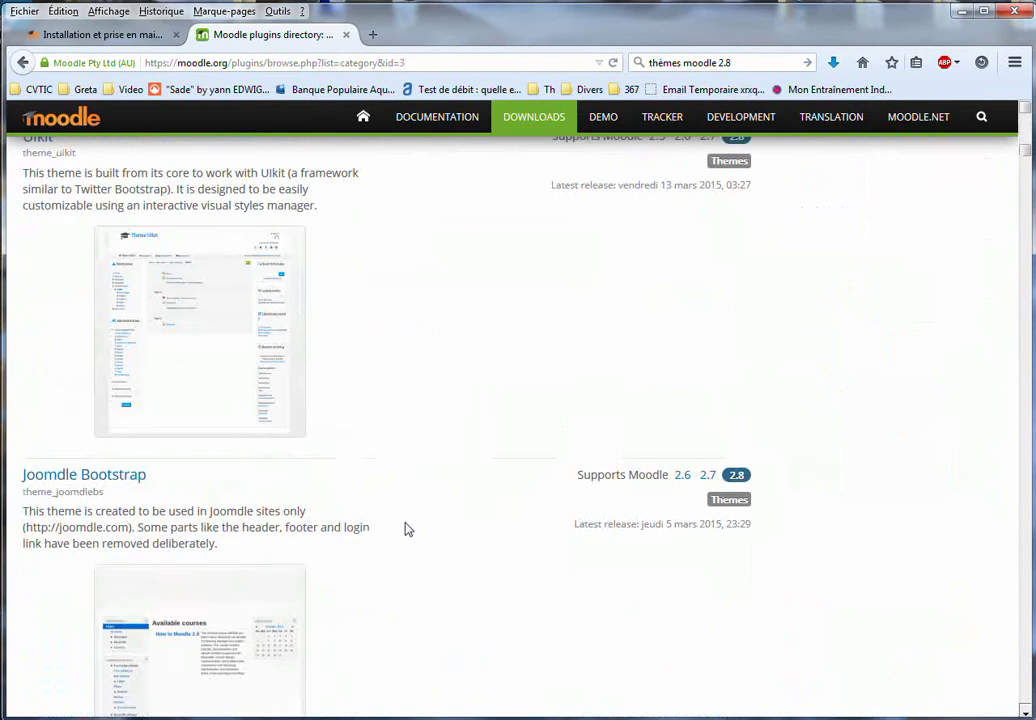
{"action": "scroll", "coordinate": [408, 529], "scroll_direction": "down", "scroll_amount": 15}
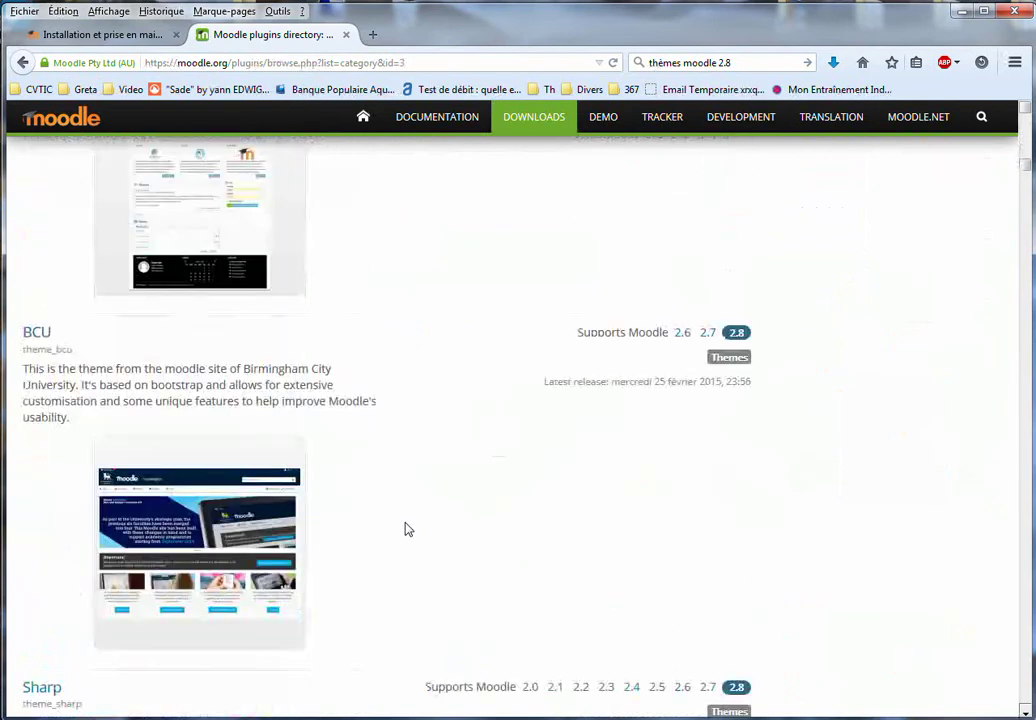
{"action": "scroll", "coordinate": [406, 528], "scroll_direction": "down", "scroll_amount": 5}
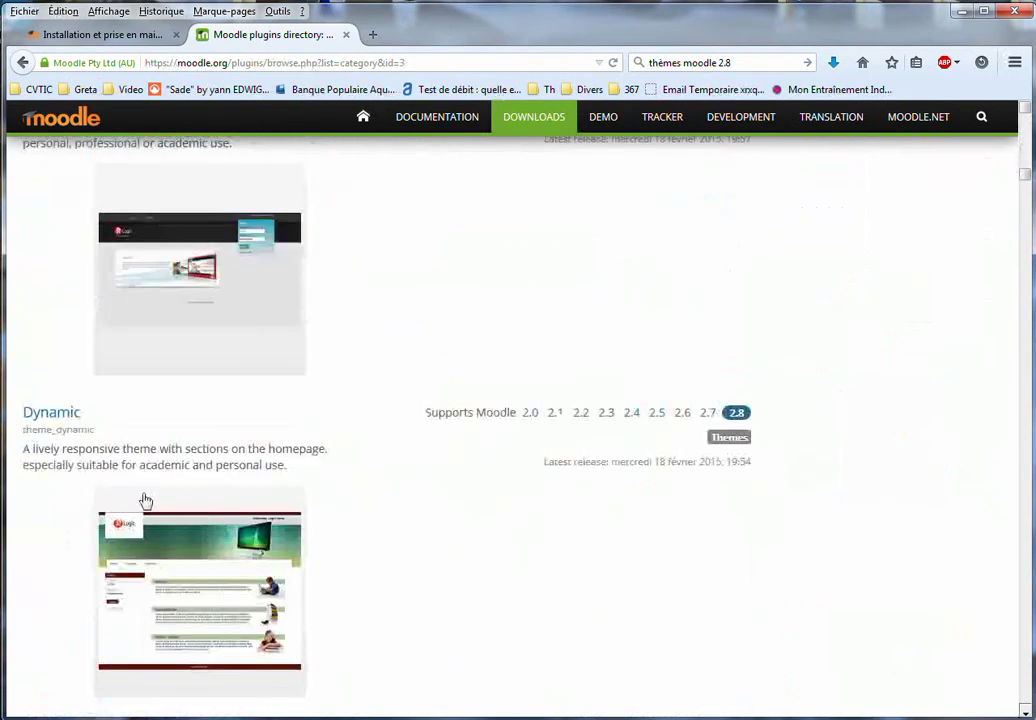
{"action": "left_click", "coordinate": [150, 562]}
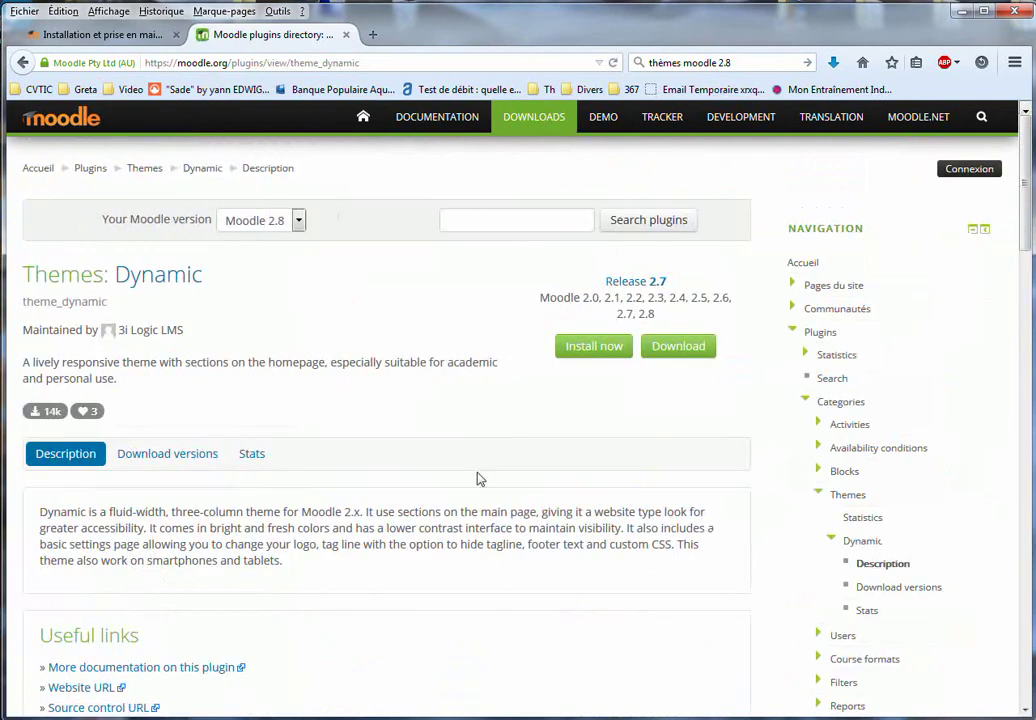
Download the Dynamic theme and save theme_dynamic_moodle28_2015012003.zip in the UE 361 folder
{"action": "left_click", "coordinate": [680, 347]}
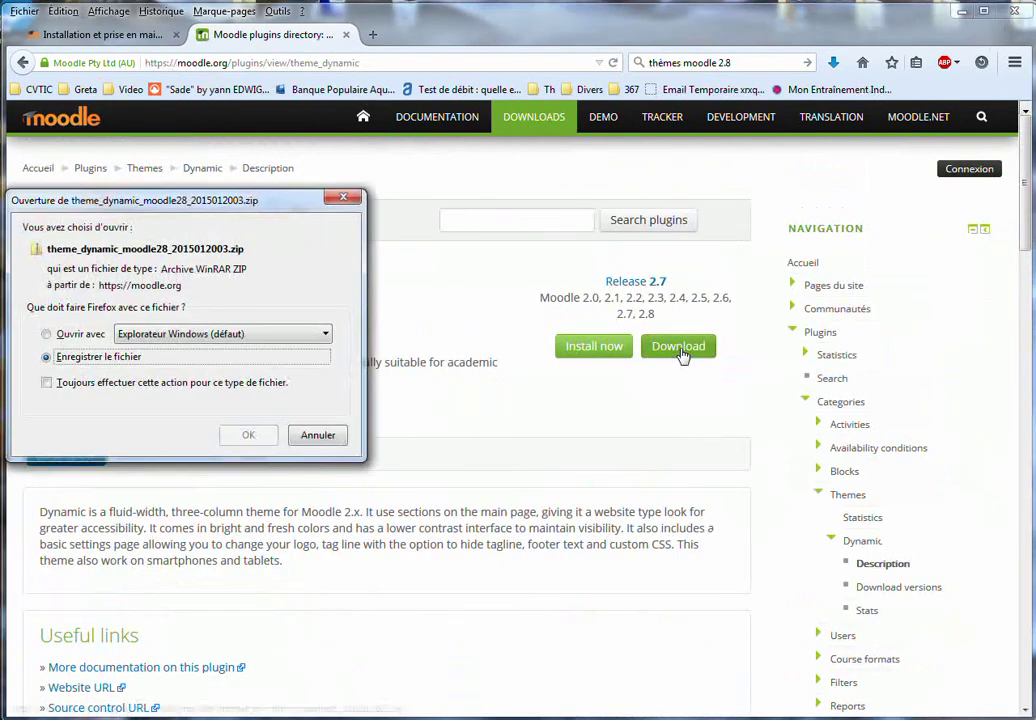
{"action": "left_click", "coordinate": [248, 434]}
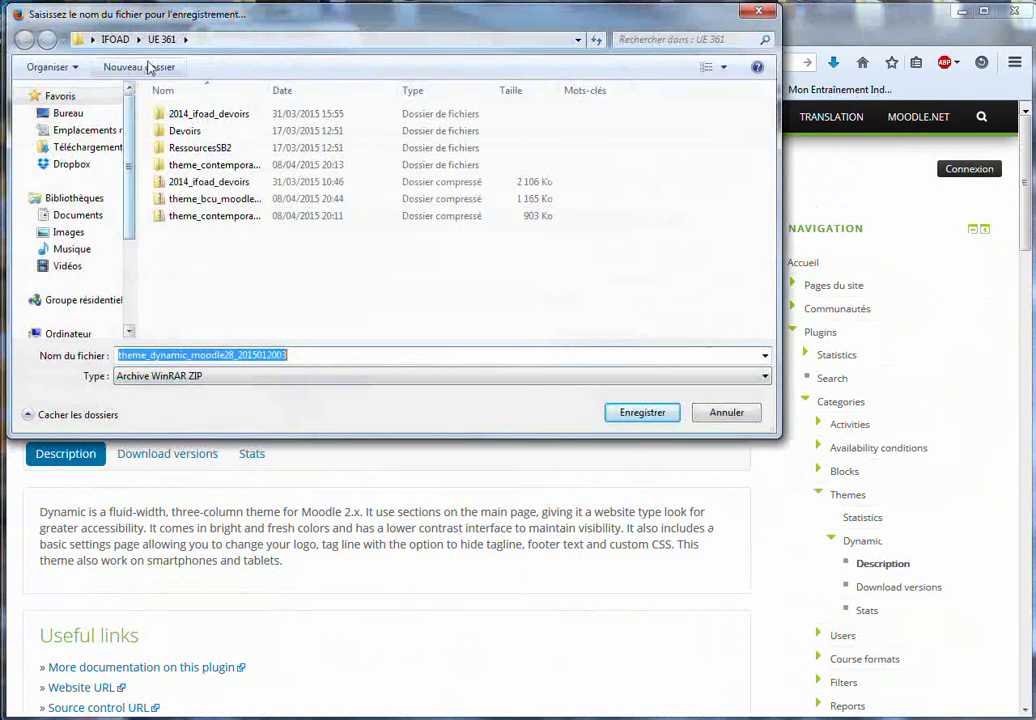
{"action": "left_click", "coordinate": [622, 412]}
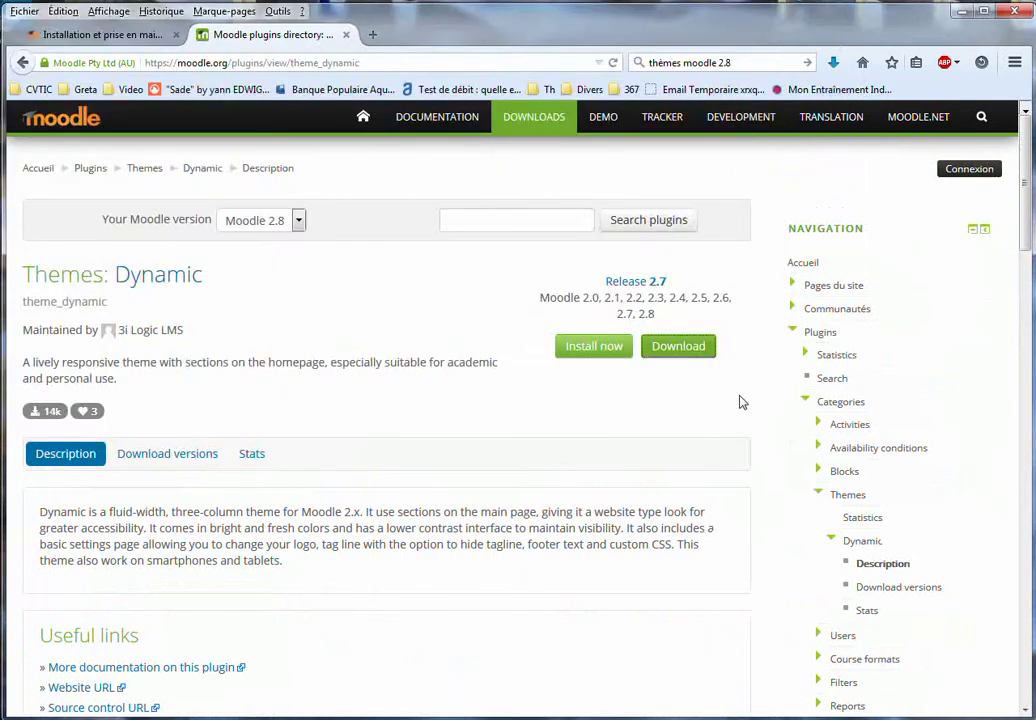
Return to the UE 353 Moodle site and open the plugin installer in the site administration
{"action": "left_click", "coordinate": [104, 35]}
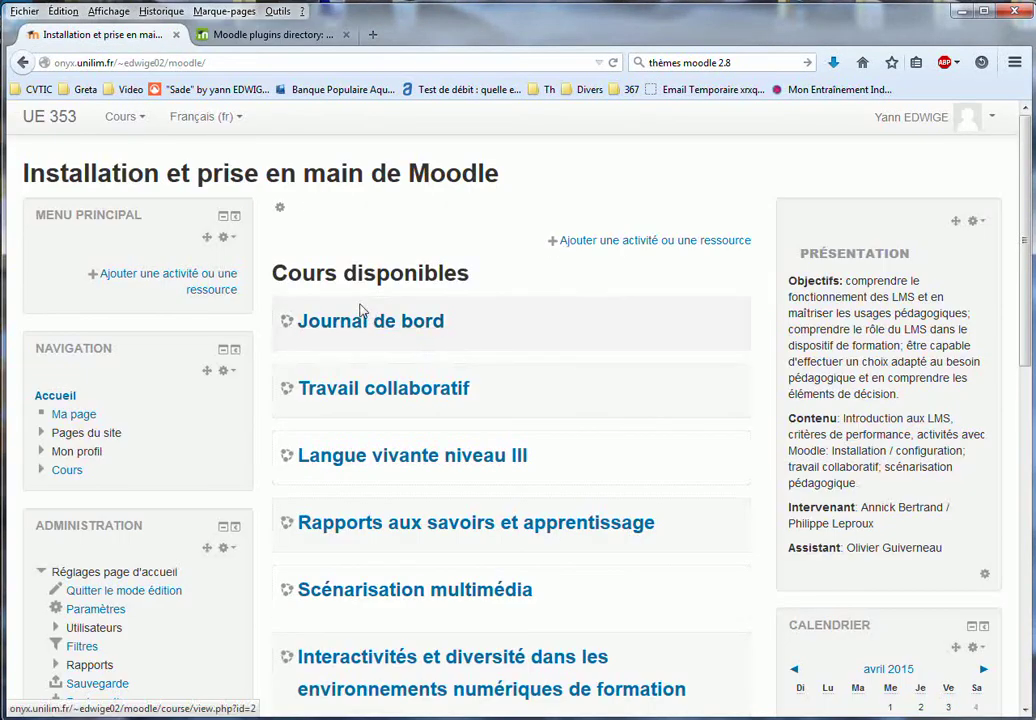
{"action": "scroll", "coordinate": [113, 385], "scroll_direction": "down", "scroll_amount": 3}
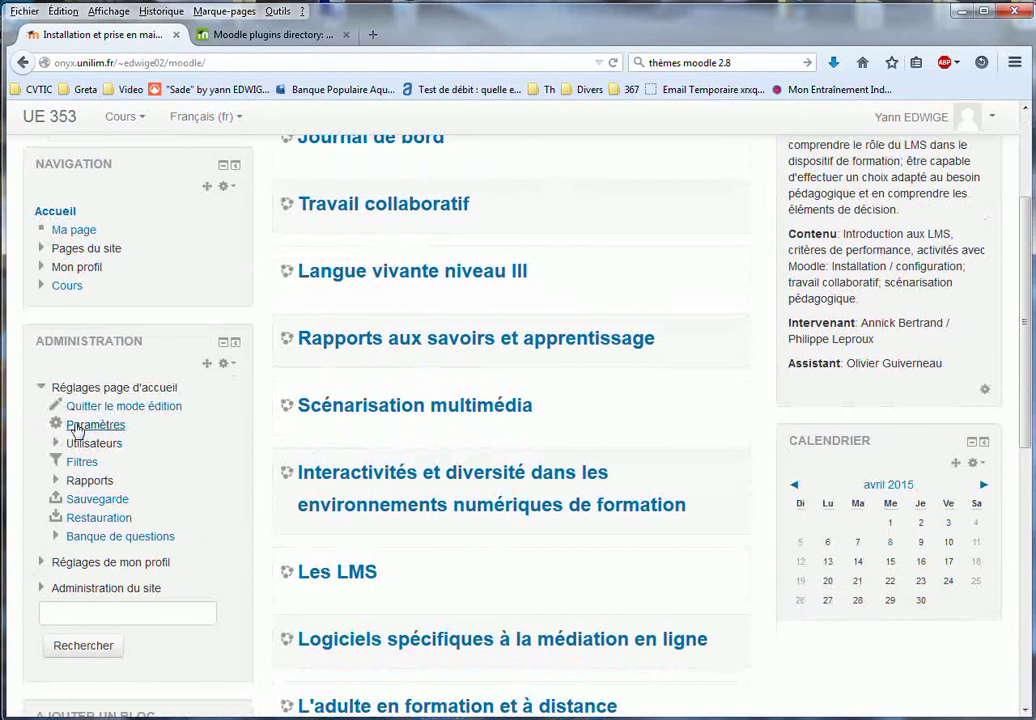
{"action": "left_click", "coordinate": [80, 426]}
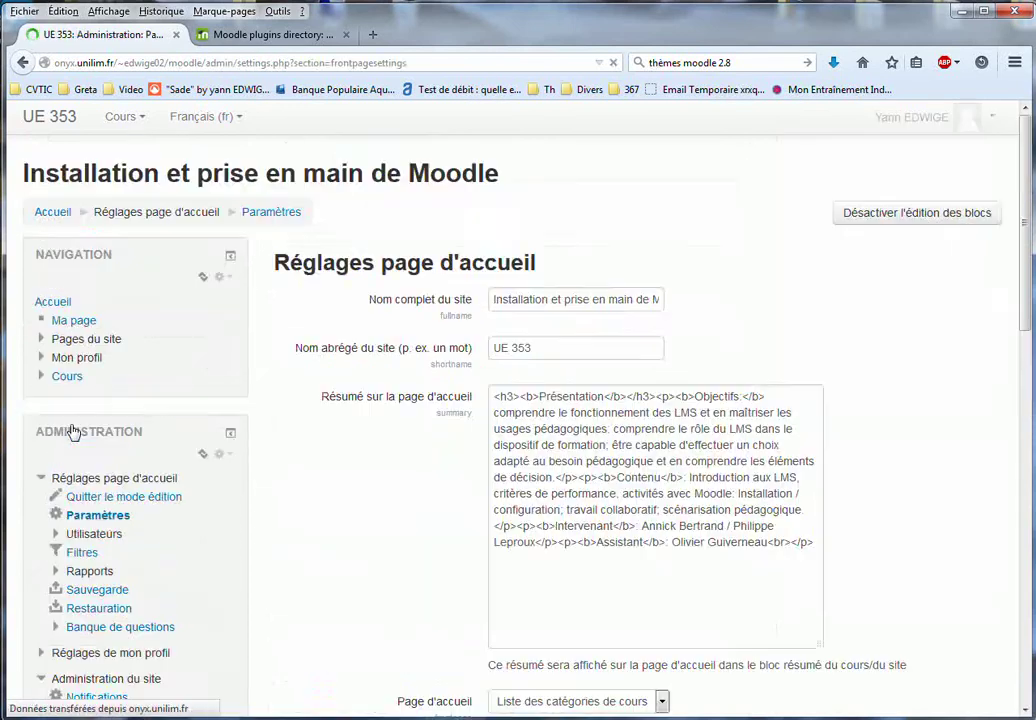
{"action": "scroll", "coordinate": [72, 430], "scroll_direction": "down", "scroll_amount": 3}
{"action": "scroll", "coordinate": [72, 440], "scroll_direction": "down", "scroll_amount": 2}
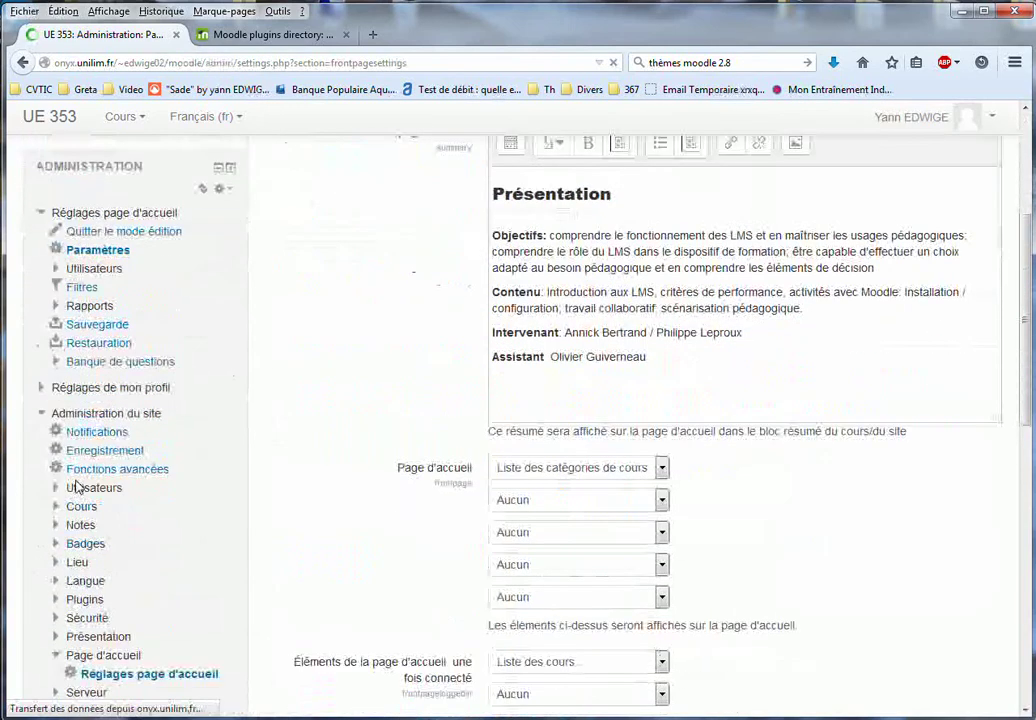
{"action": "scroll", "coordinate": [100, 462], "scroll_direction": "down", "scroll_amount": 2}
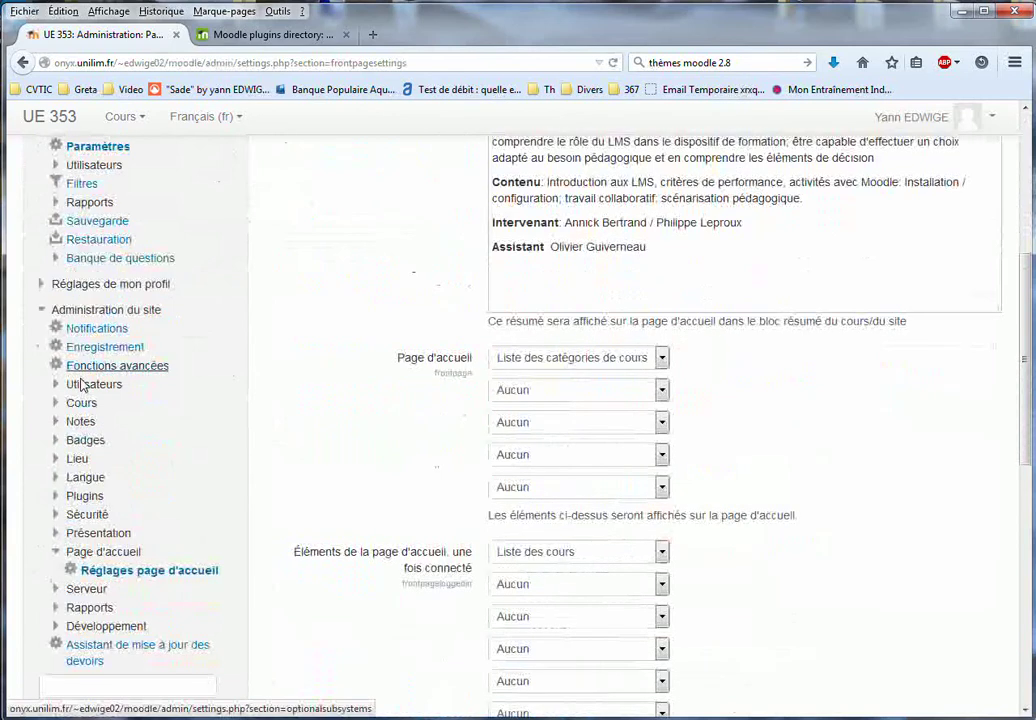
{"action": "left_click", "coordinate": [98, 537]}
{"action": "scroll", "coordinate": [157, 555], "scroll_direction": "down", "scroll_amount": 4}
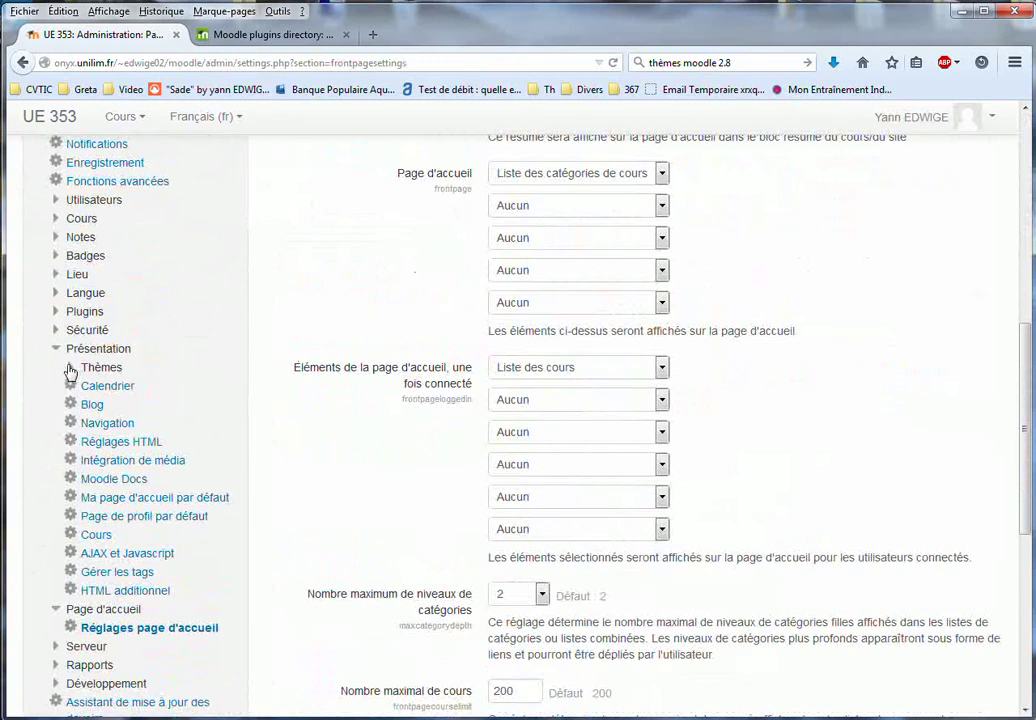
{"action": "left_click", "coordinate": [78, 312]}
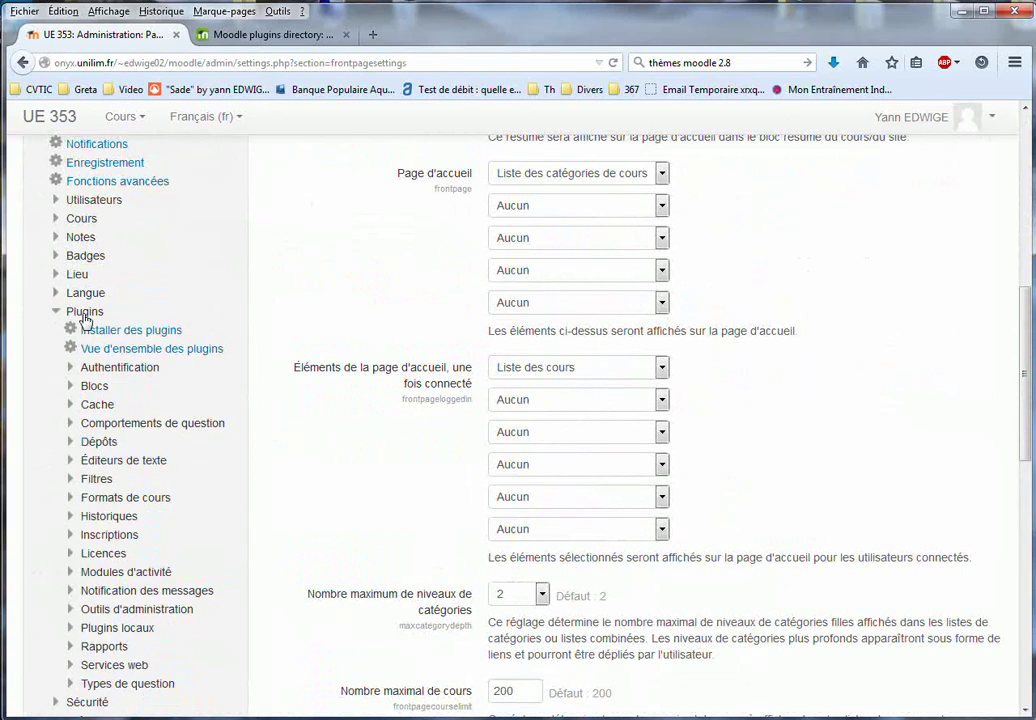
{"action": "left_click", "coordinate": [114, 334]}
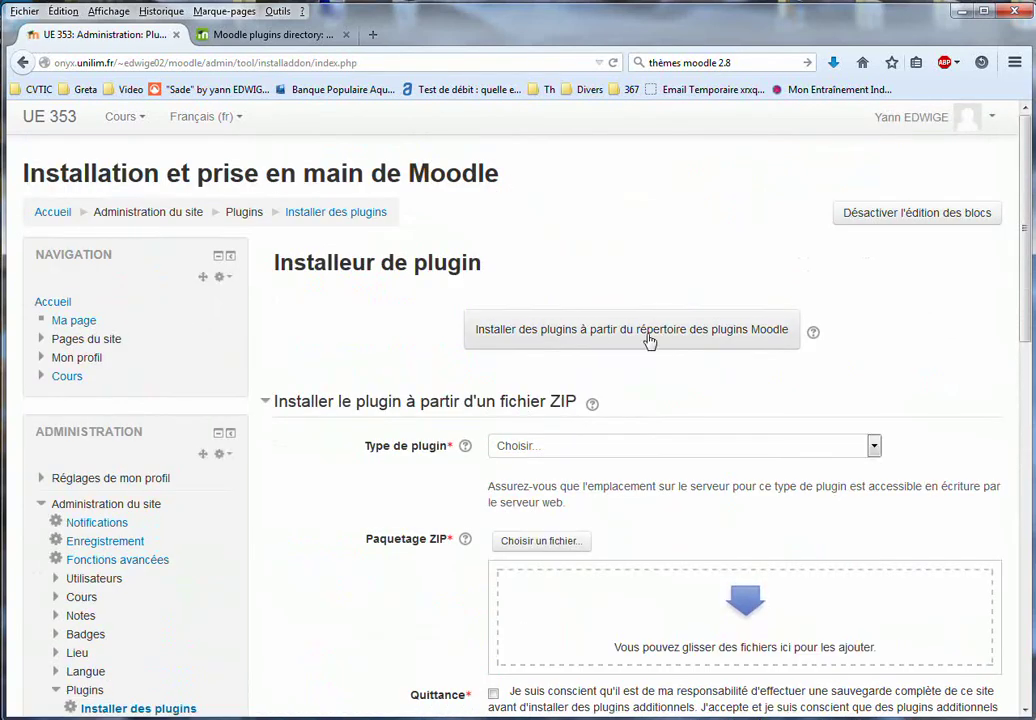
Upload theme_dynamic_moodle28_2015012003.zip from the UE 361 folder as the plugin's ZIP package, saving it under the name theme_dynamic
{"action": "scroll", "coordinate": [715, 375], "scroll_direction": "down", "scroll_amount": 3}
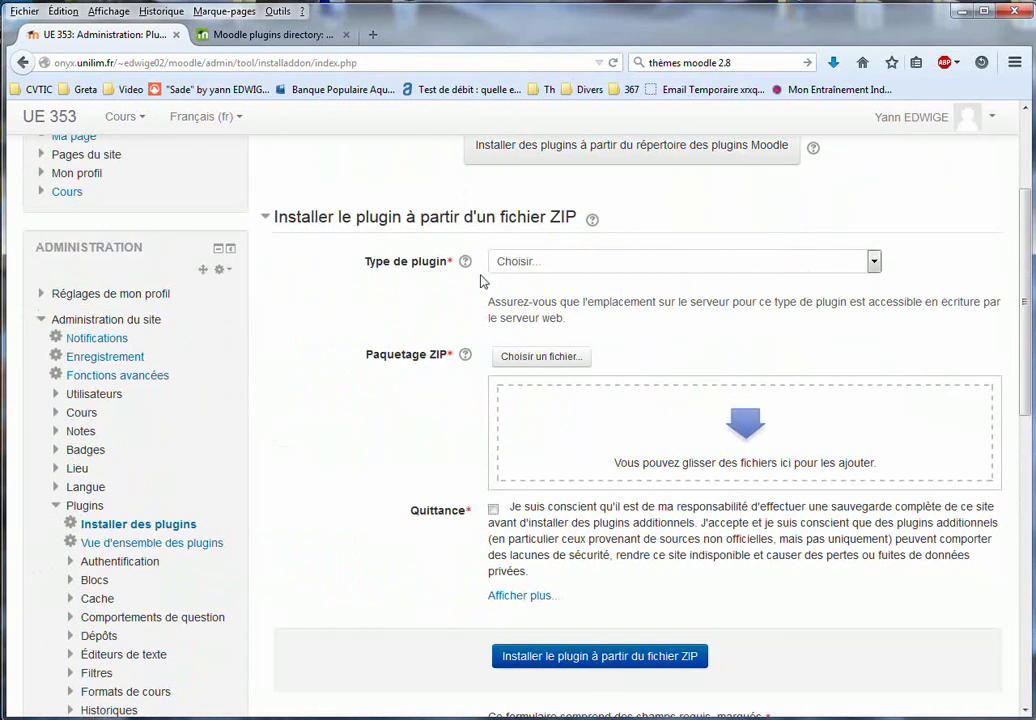
{"action": "left_click", "coordinate": [547, 359]}
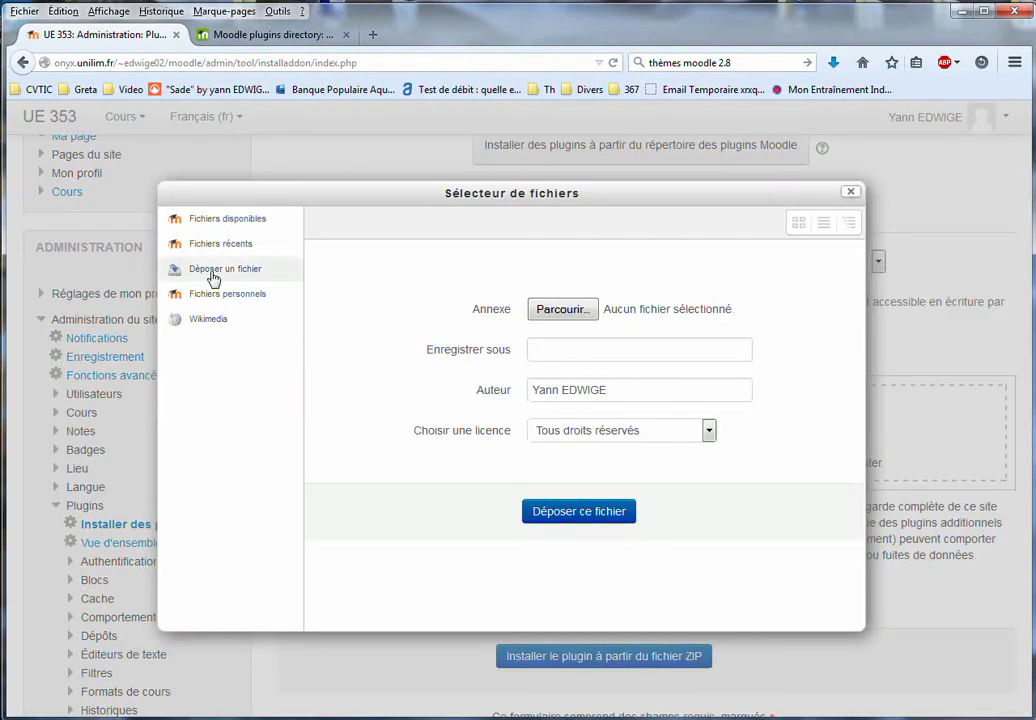
{"action": "left_click", "coordinate": [551, 312]}
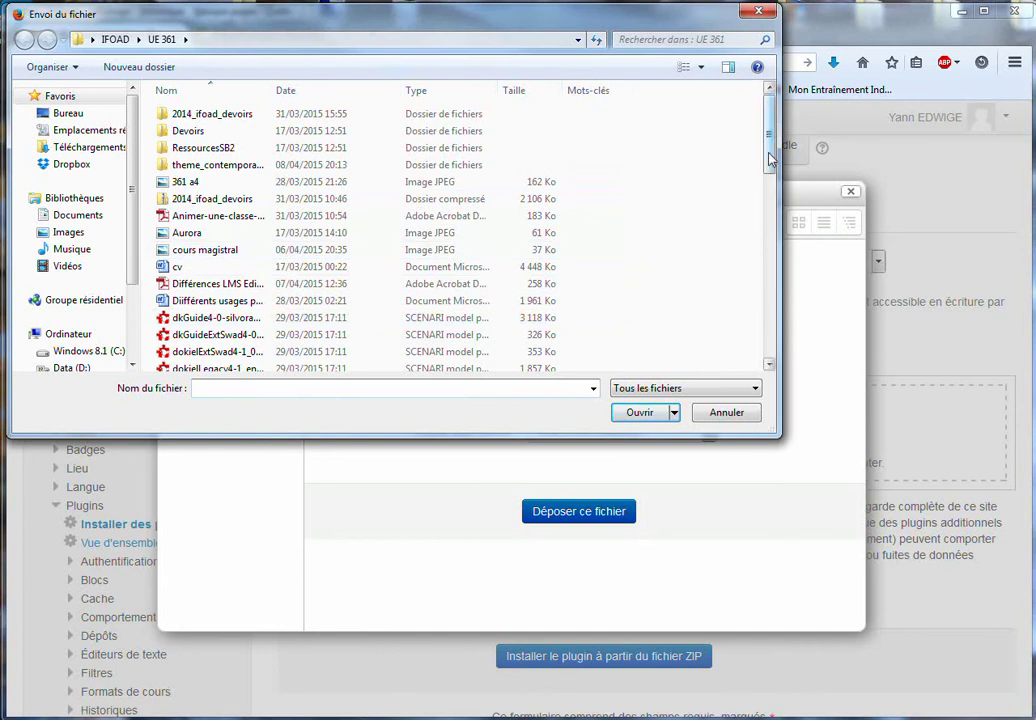
{"action": "left_click_drag", "start_coordinate": [770, 160], "coordinate": [757, 358]}
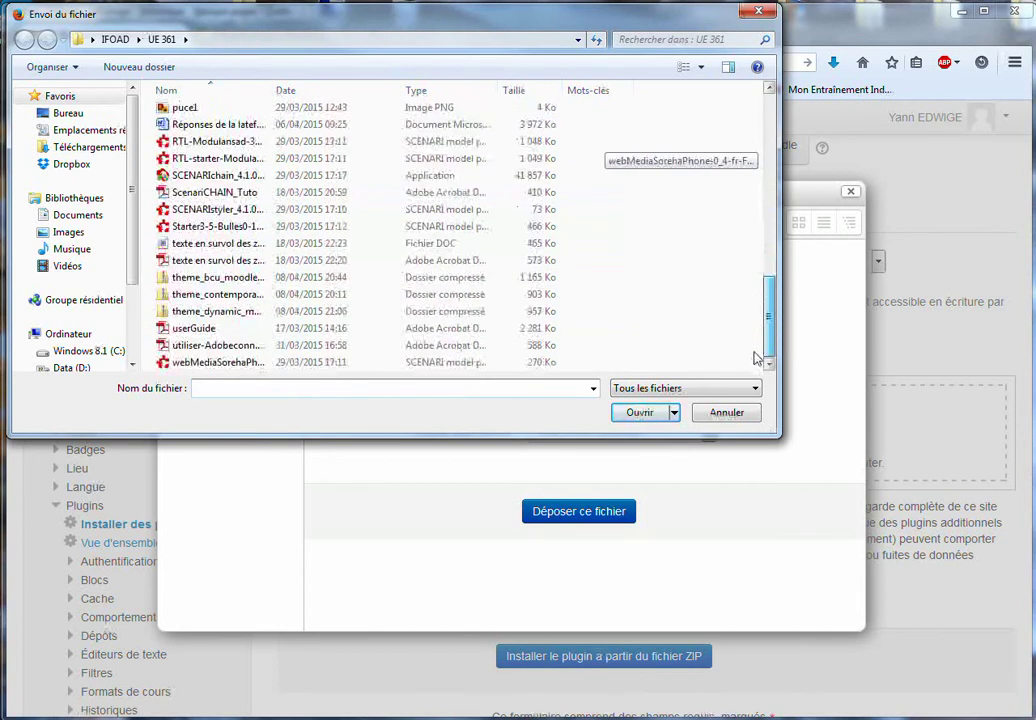
{"action": "left_click", "coordinate": [265, 312]}
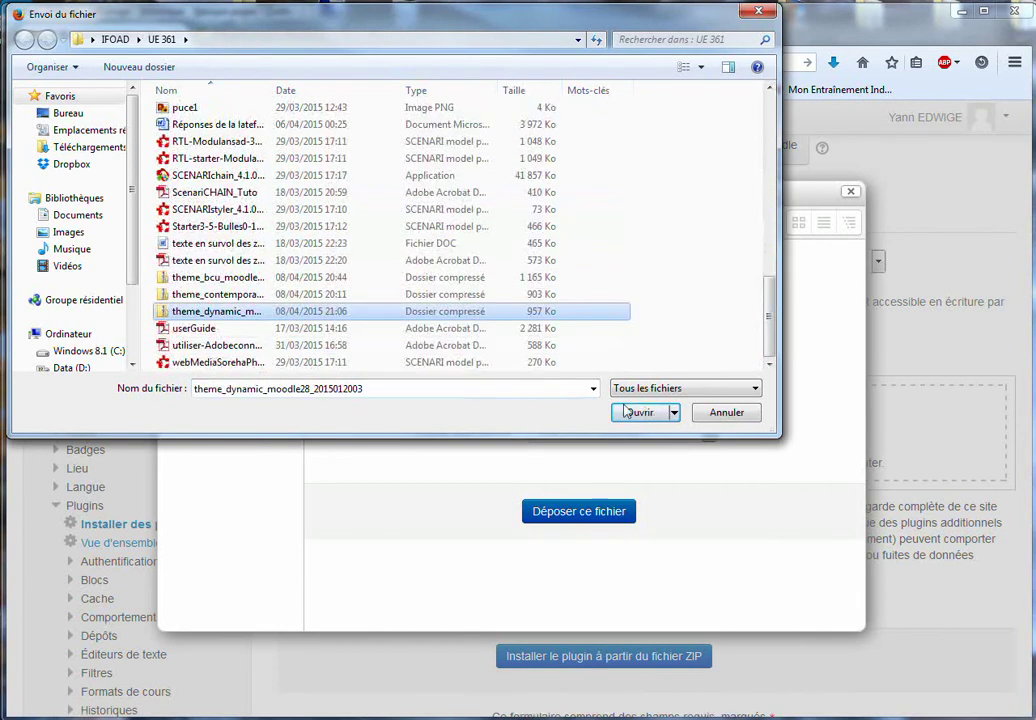
{"action": "left_click", "coordinate": [645, 412]}
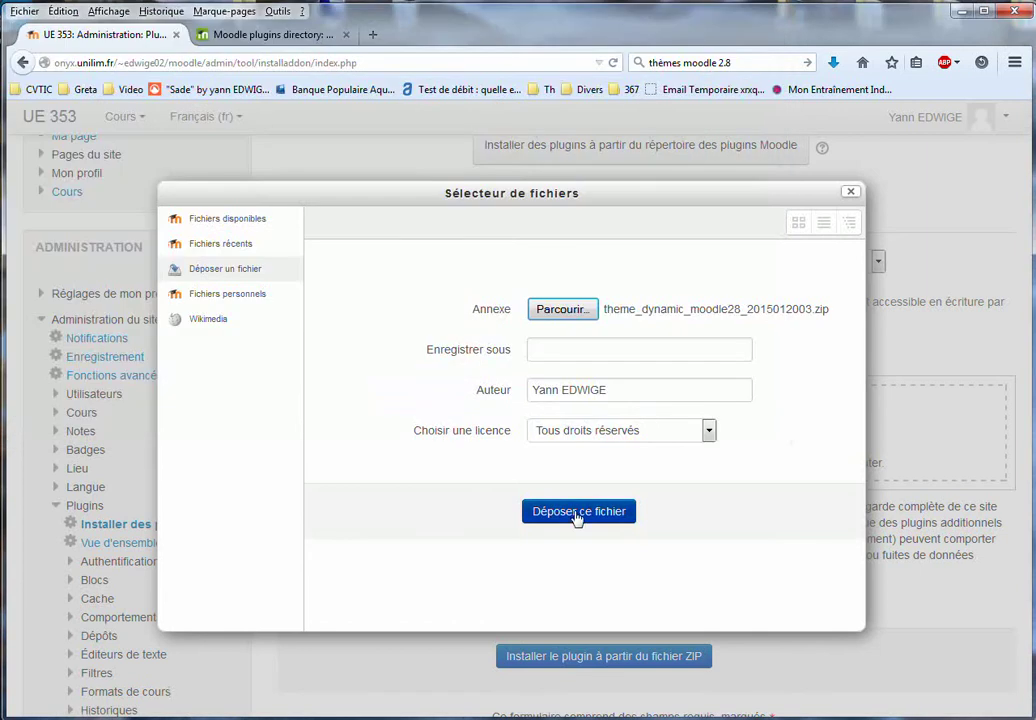
{"action": "left_click", "coordinate": [567, 352]}
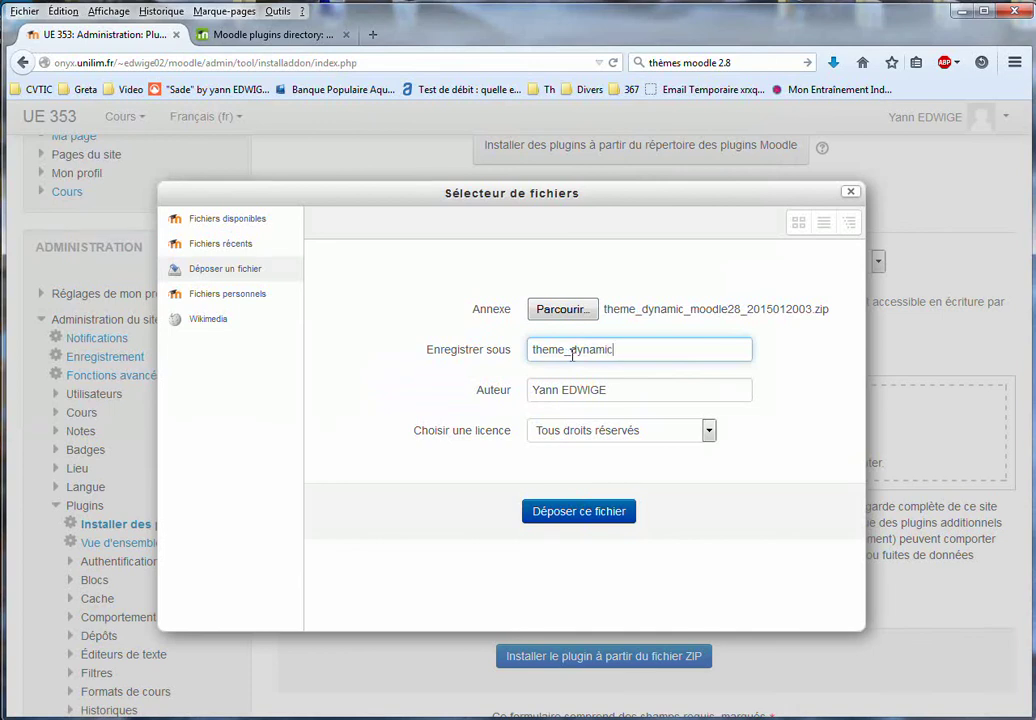
{"action": "left_click", "coordinate": [590, 516]}
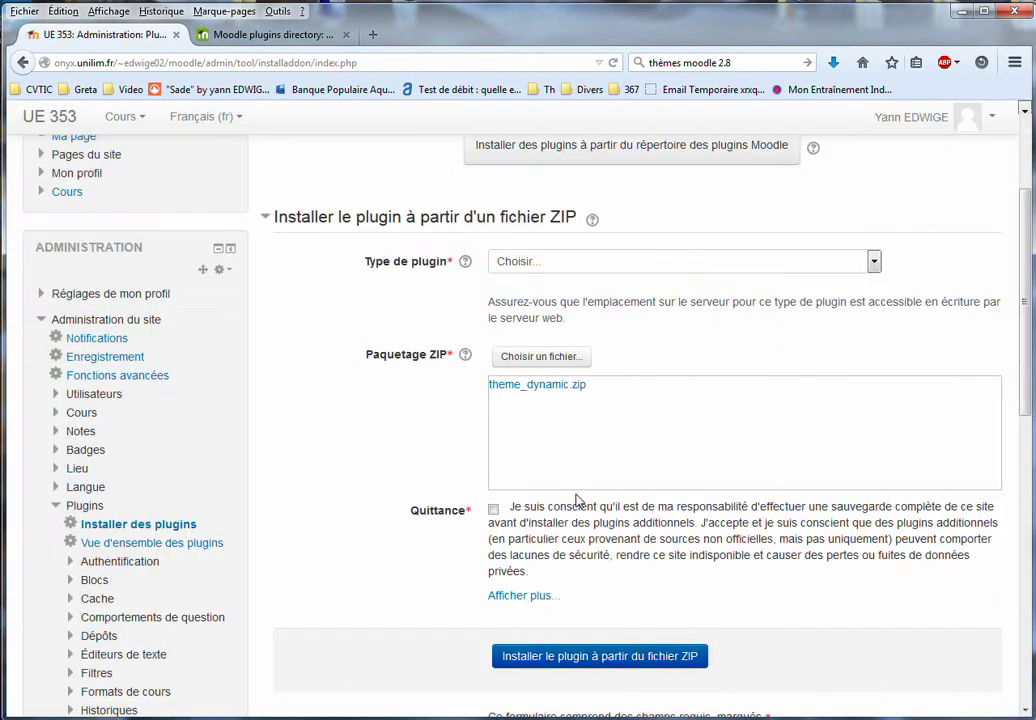
Set the plugin type to Thème (theme), accept the responsibility acknowledgement and submit the ZIP package for validation
{"action": "left_click", "coordinate": [873, 262]}
{"action": "scroll", "coordinate": [645, 472], "scroll_direction": "down", "scroll_amount": 9}
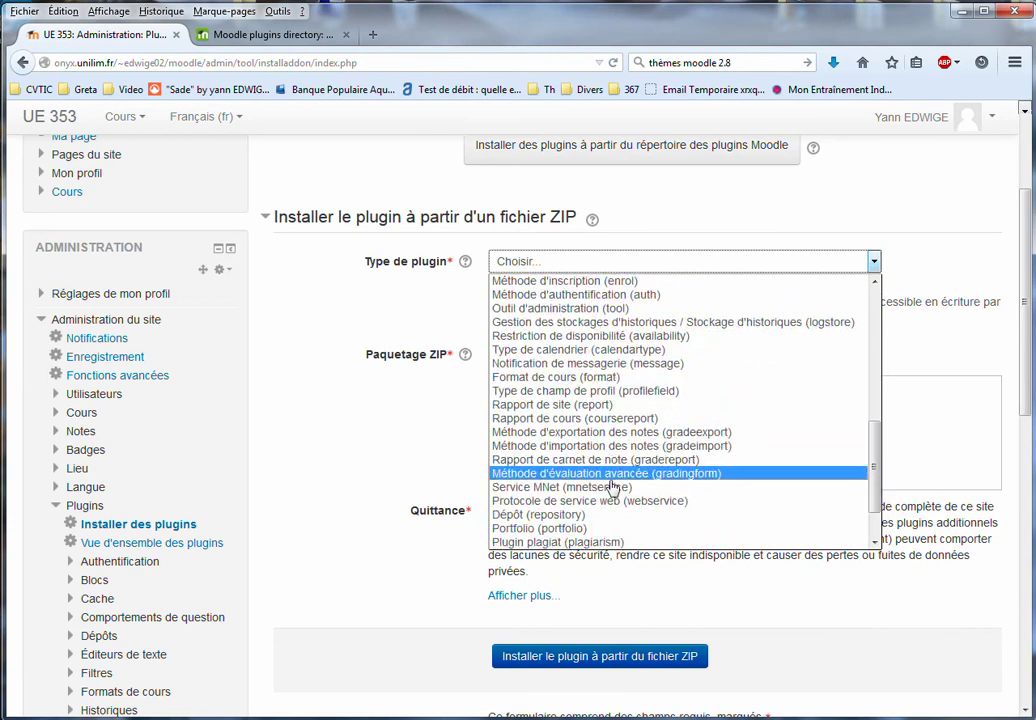
{"action": "left_click", "coordinate": [533, 529]}
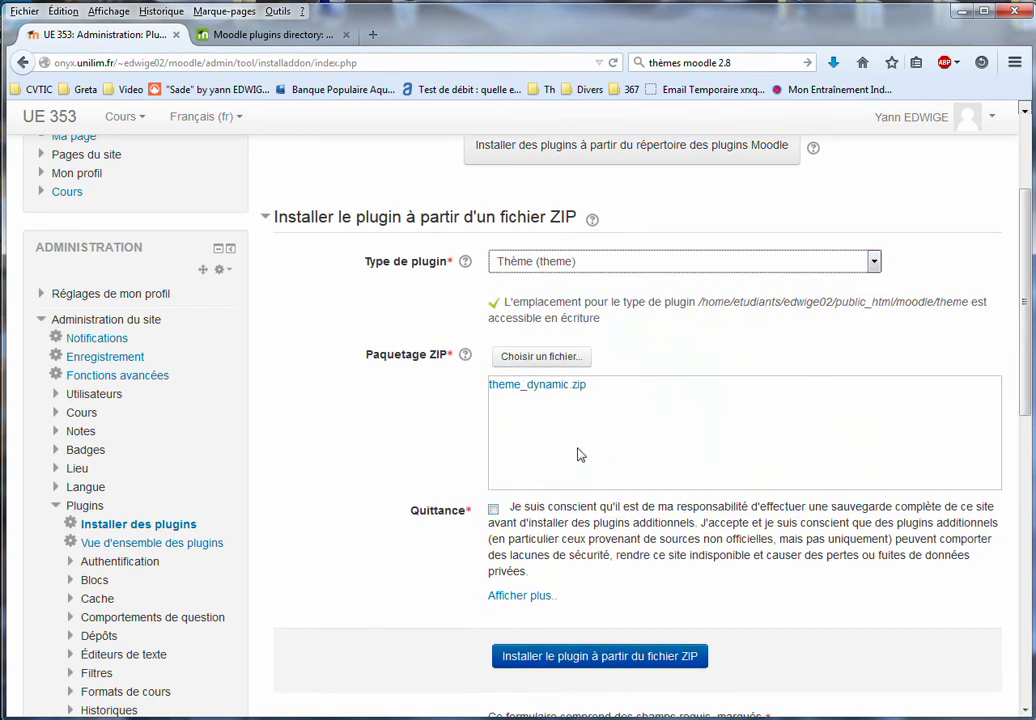
{"action": "left_click", "coordinate": [493, 509]}
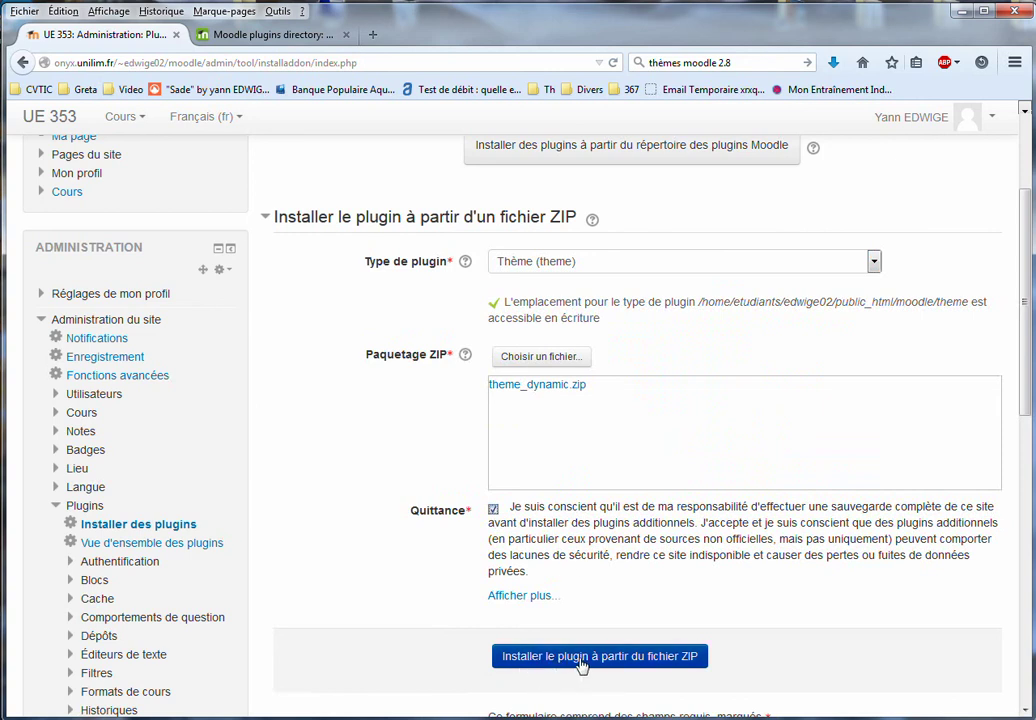
{"action": "left_click", "coordinate": [580, 660]}
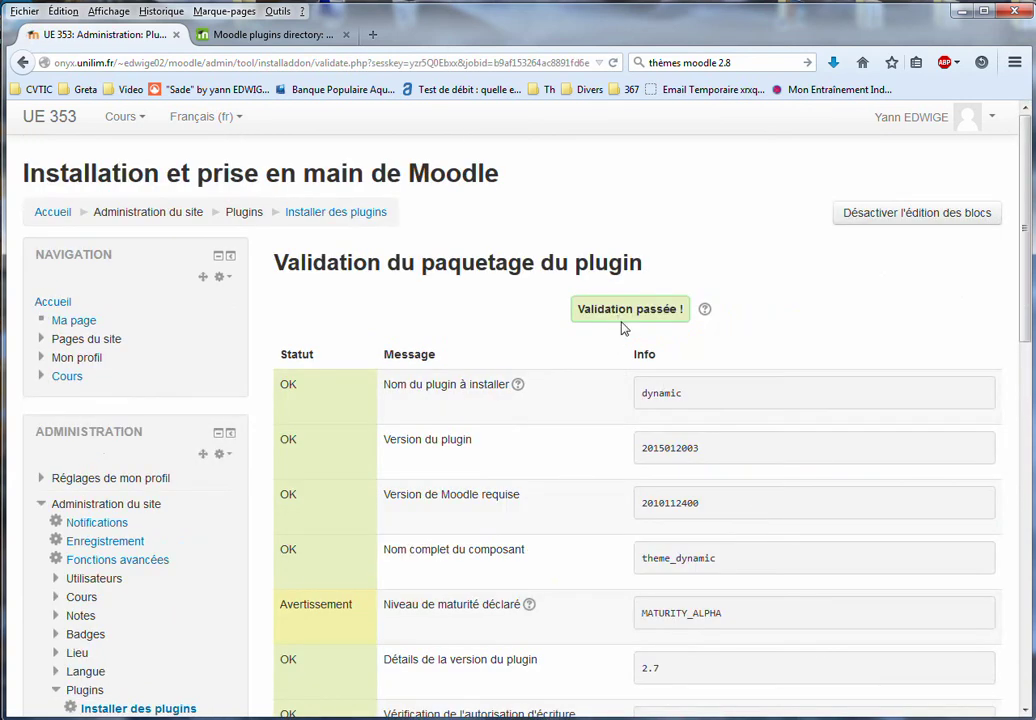
{"action": "scroll", "coordinate": [622, 328], "scroll_direction": "down", "scroll_amount": 5}
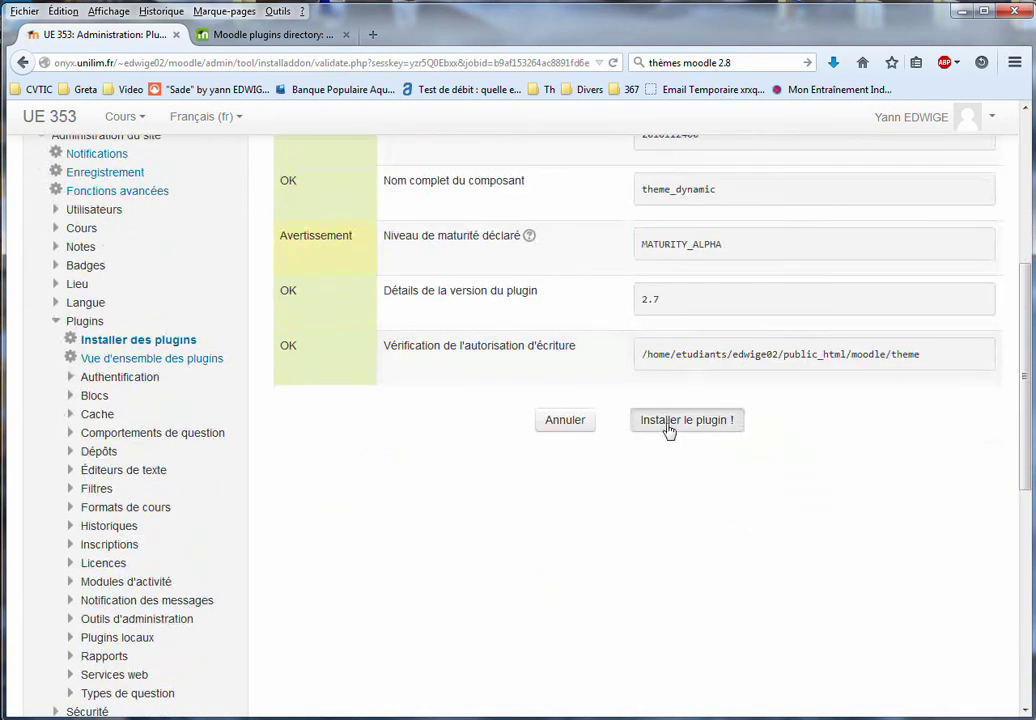
Install the validated Dynamic theme plugin, update the Moodle database and continue past the upgrade report
{"action": "left_click", "coordinate": [668, 428]}
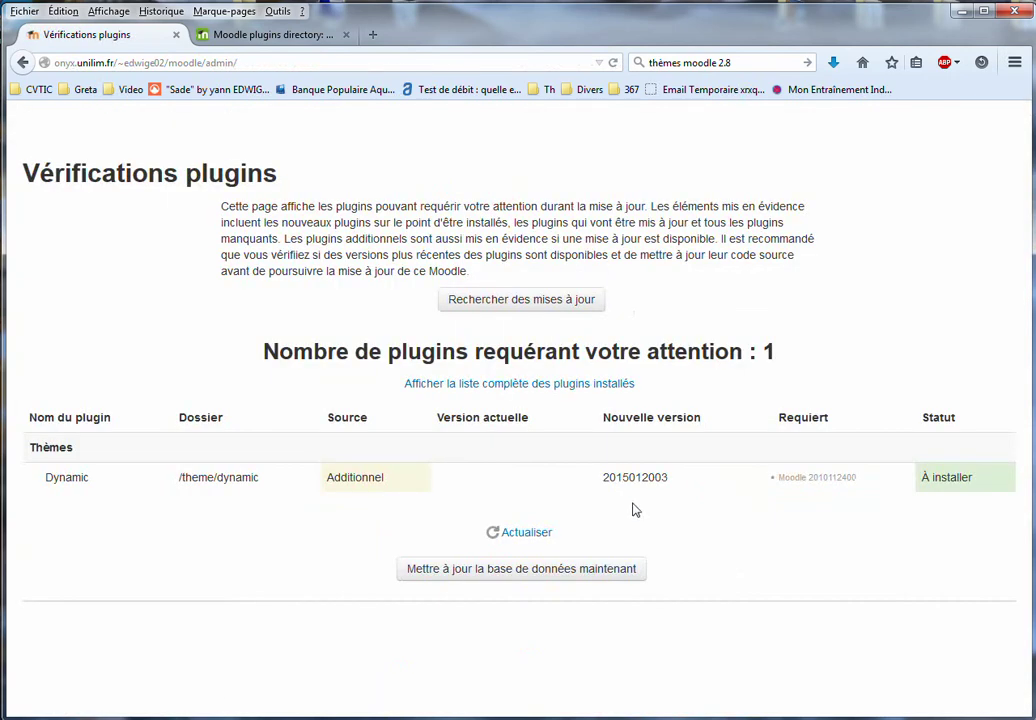
{"action": "left_click", "coordinate": [460, 570]}
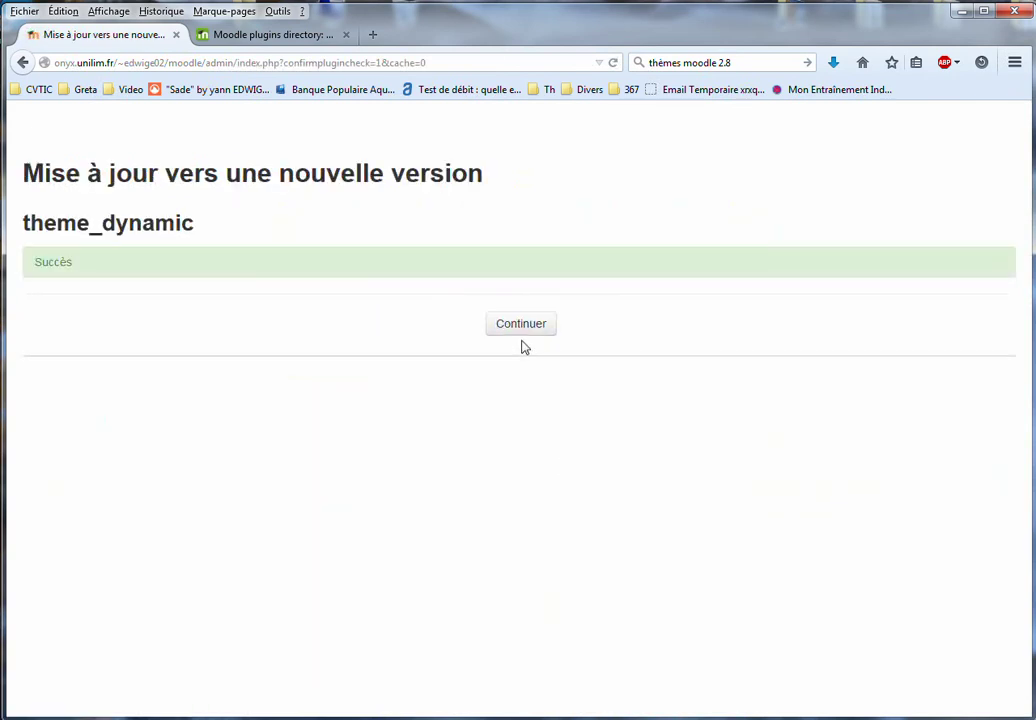
{"action": "left_click", "coordinate": [524, 331]}
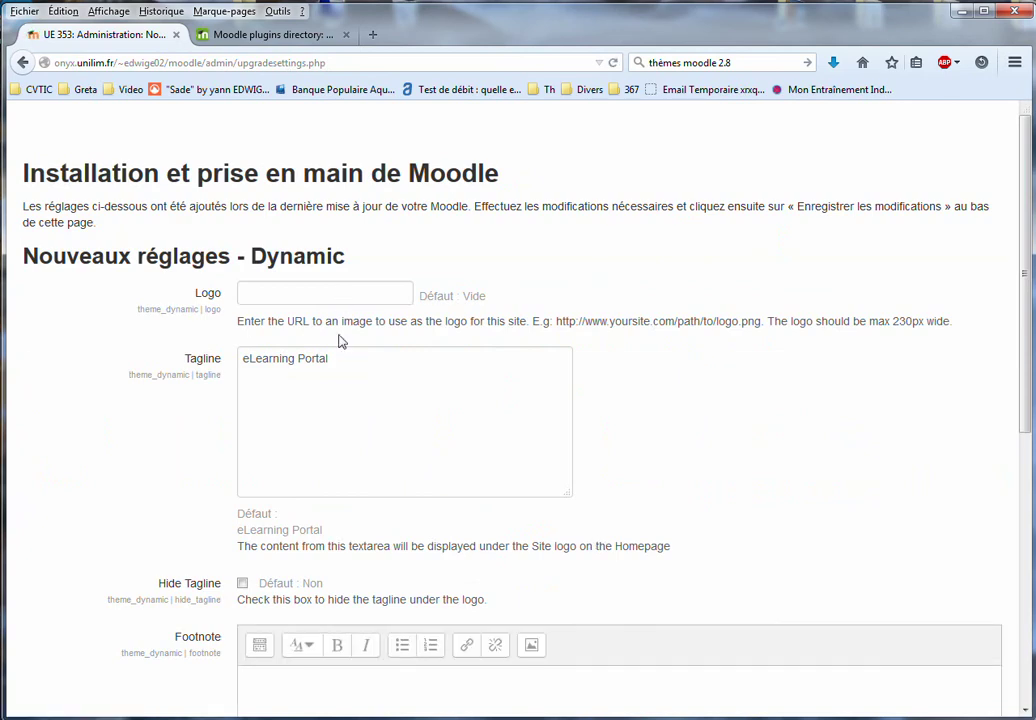
Review the new Dynamic theme settings and save them with their default values
{"action": "scroll", "coordinate": [363, 389], "scroll_direction": "down", "scroll_amount": 2}
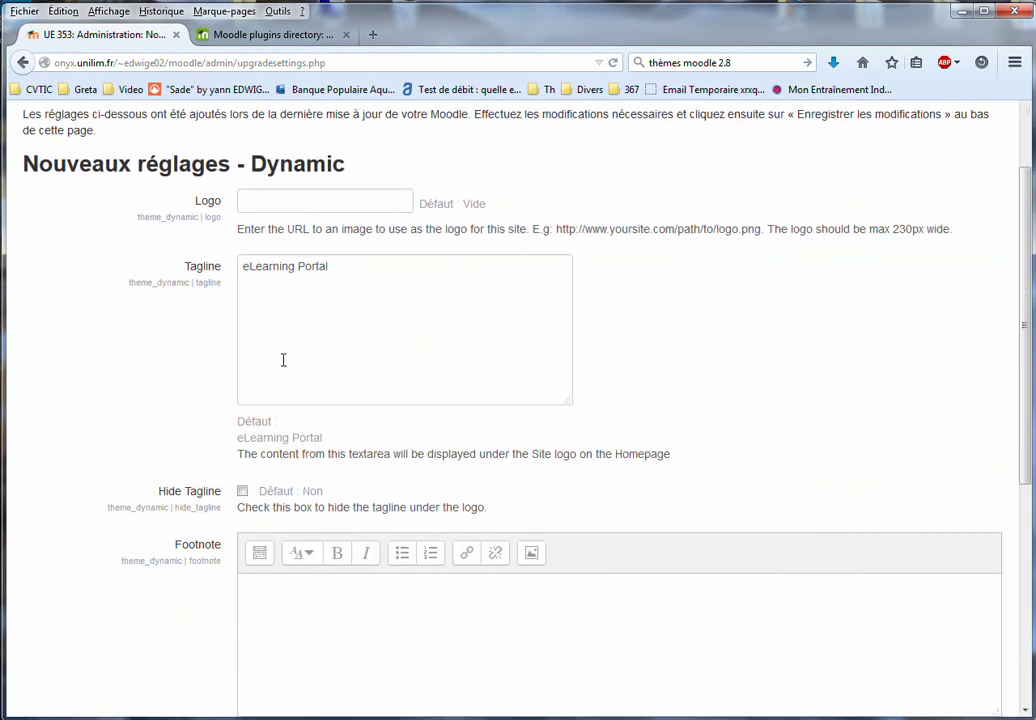
{"action": "scroll", "coordinate": [293, 351], "scroll_direction": "down", "scroll_amount": 5}
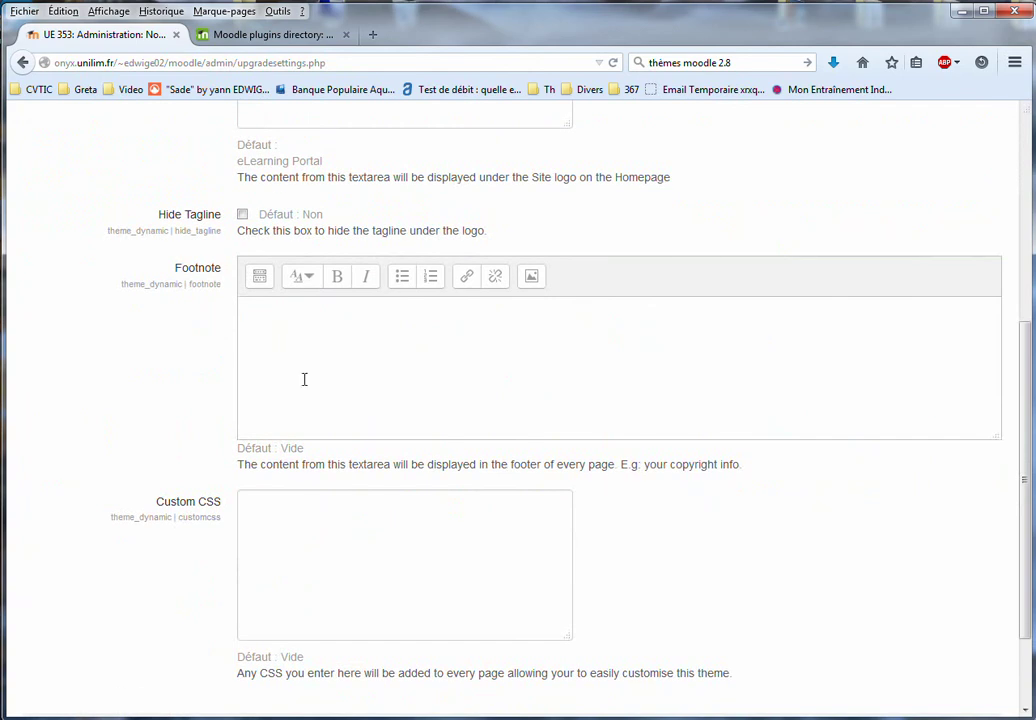
{"action": "scroll", "coordinate": [392, 437], "scroll_direction": "down", "scroll_amount": 2}
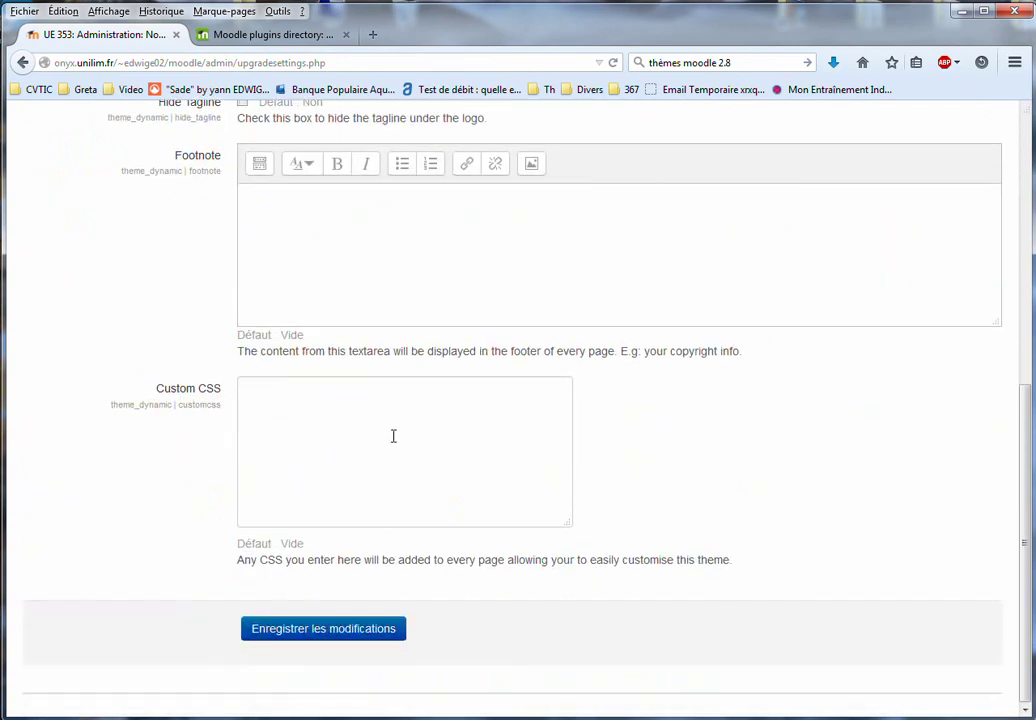
{"action": "left_click", "coordinate": [328, 638]}
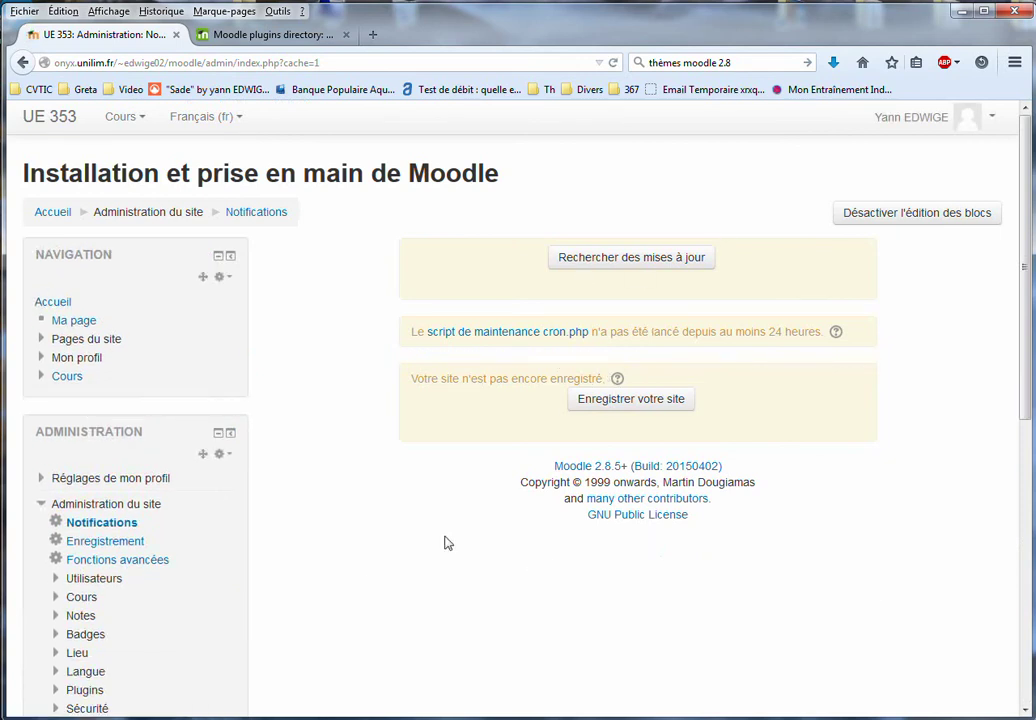
Open the theme selector (Sélecteur de thème) in the site administration's presentation settings
{"action": "scroll", "coordinate": [489, 512], "scroll_direction": "down", "scroll_amount": 2}
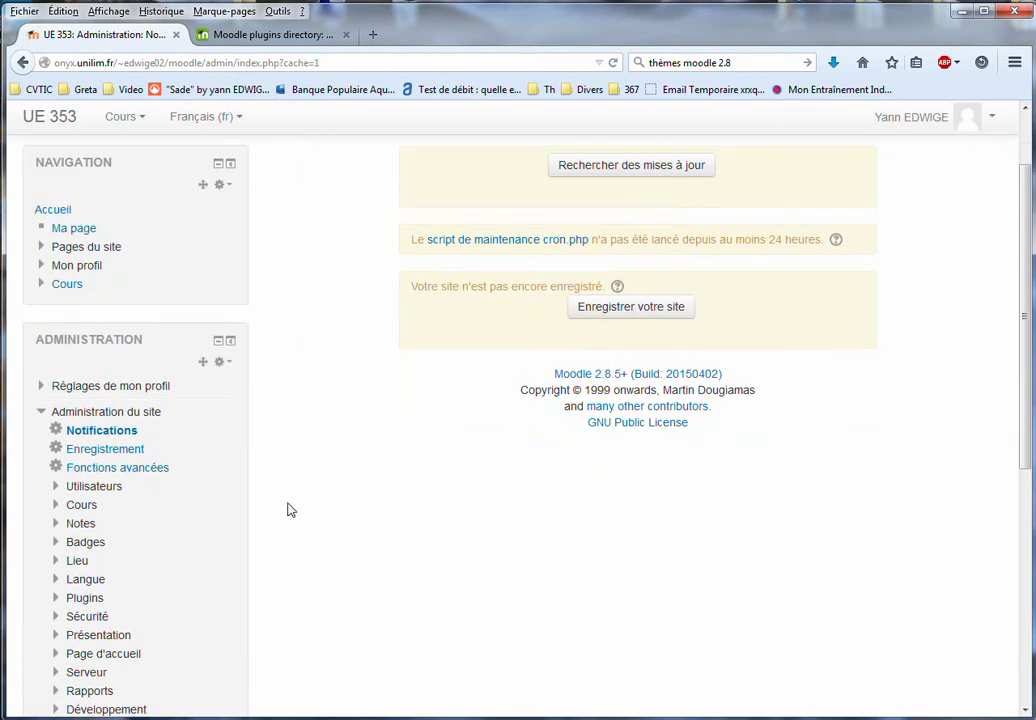
{"action": "scroll", "coordinate": [280, 503], "scroll_direction": "down", "scroll_amount": 4}
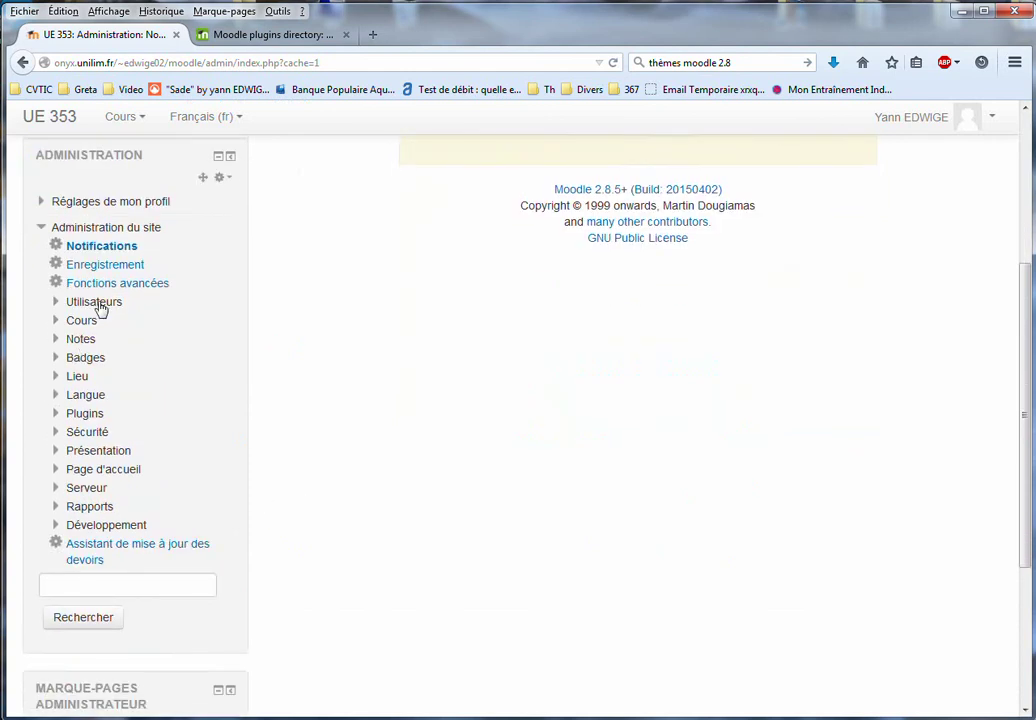
{"action": "left_click", "coordinate": [97, 452]}
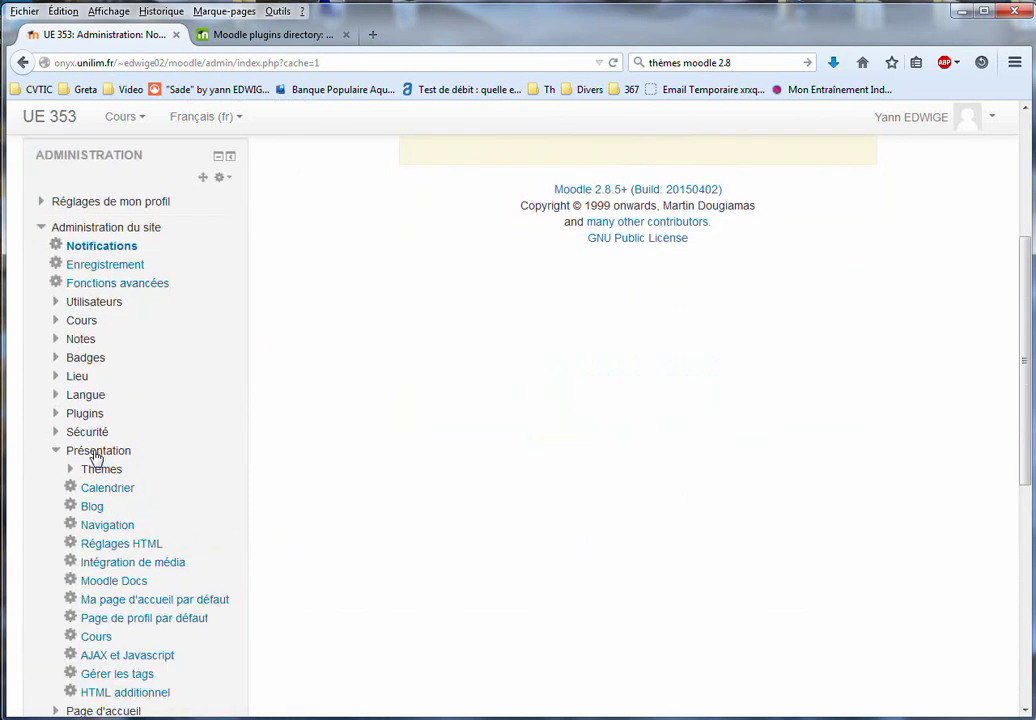
{"action": "left_click", "coordinate": [100, 470]}
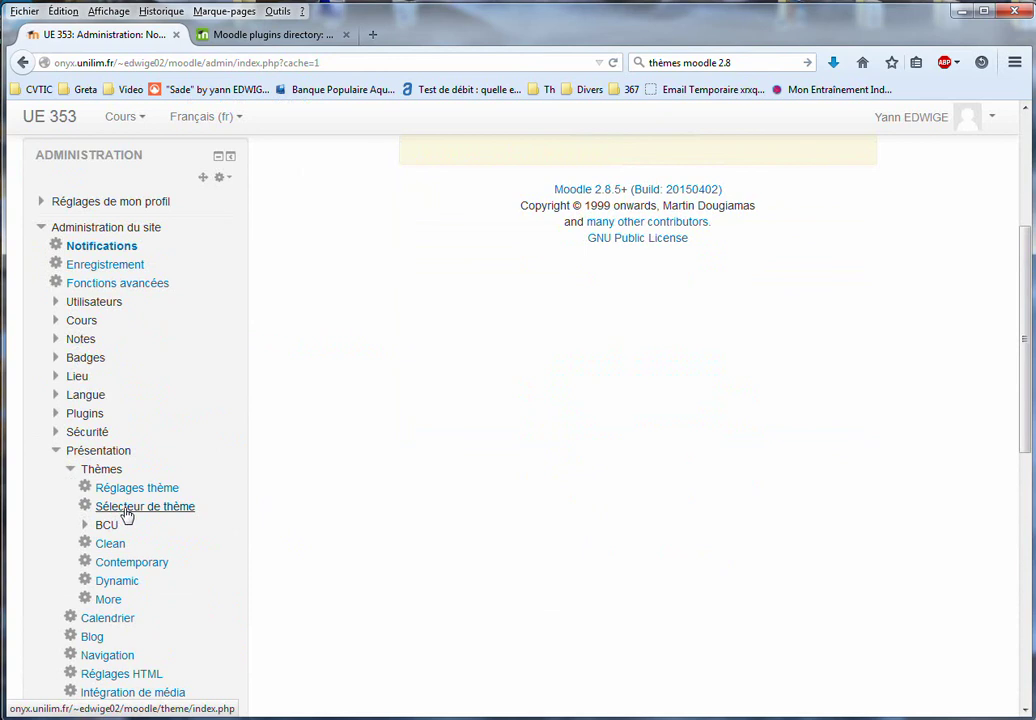
{"action": "left_click", "coordinate": [127, 509]}
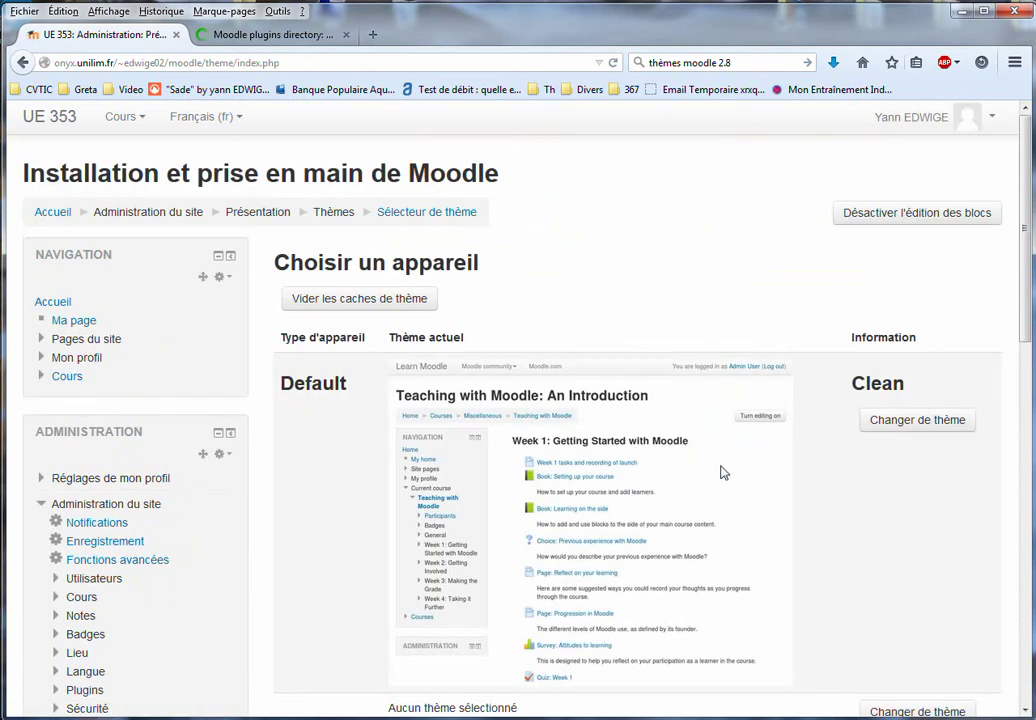
Change the Default device's theme to Dynamic and continue back to the device list
{"action": "left_click", "coordinate": [917, 422]}
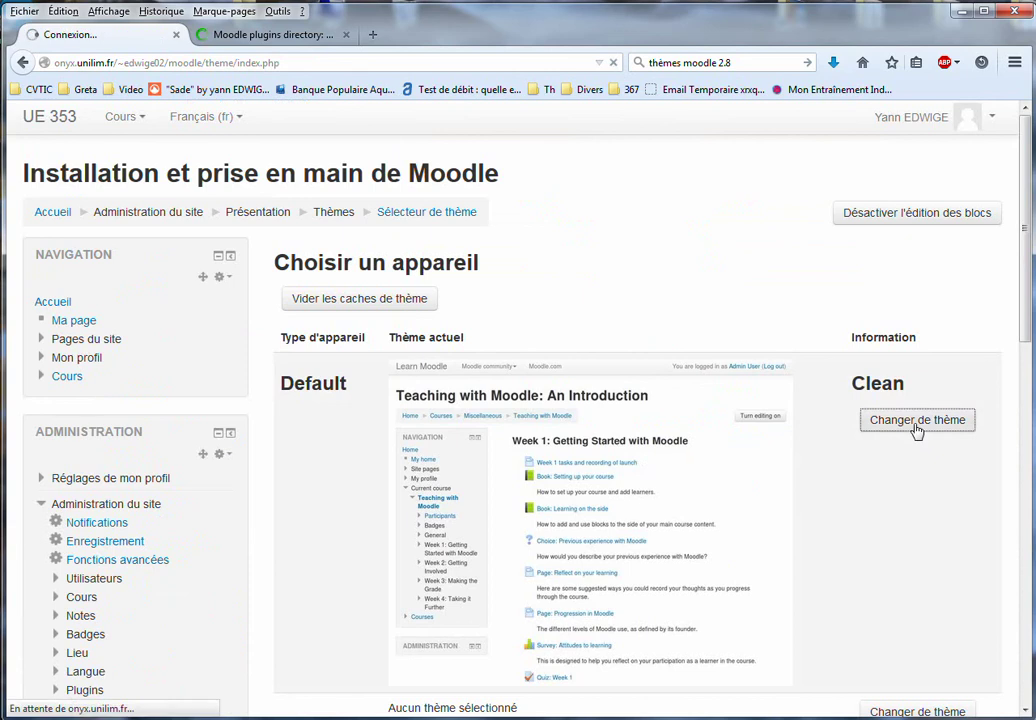
{"action": "scroll", "coordinate": [864, 446], "scroll_direction": "down", "scroll_amount": 10}
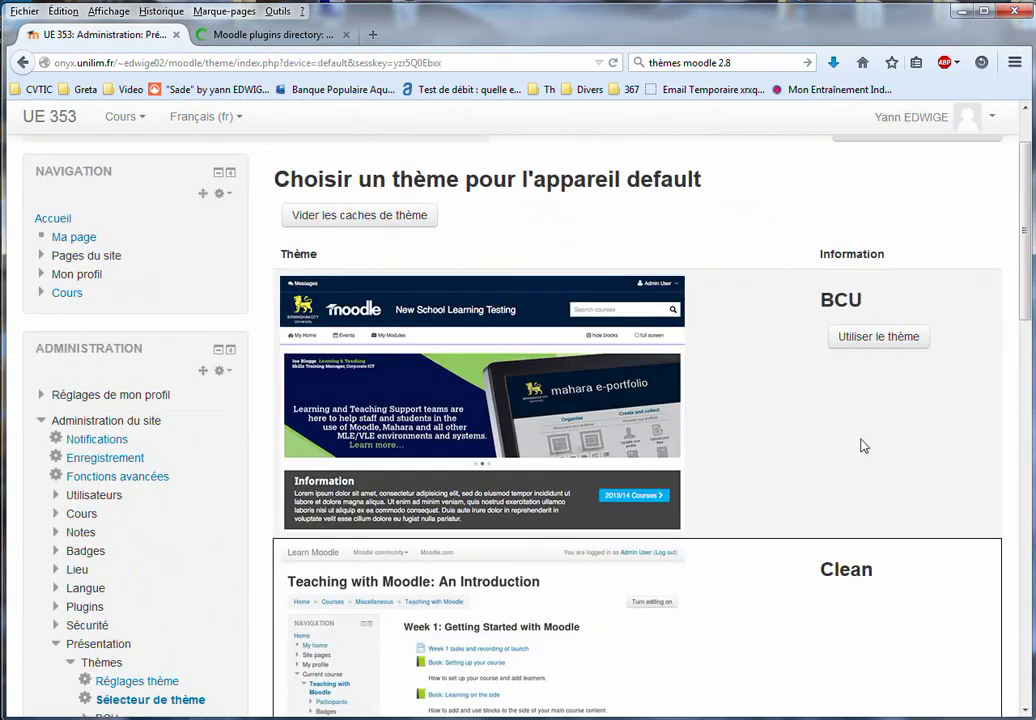
{"action": "scroll", "coordinate": [864, 446], "scroll_direction": "down", "scroll_amount": 5}
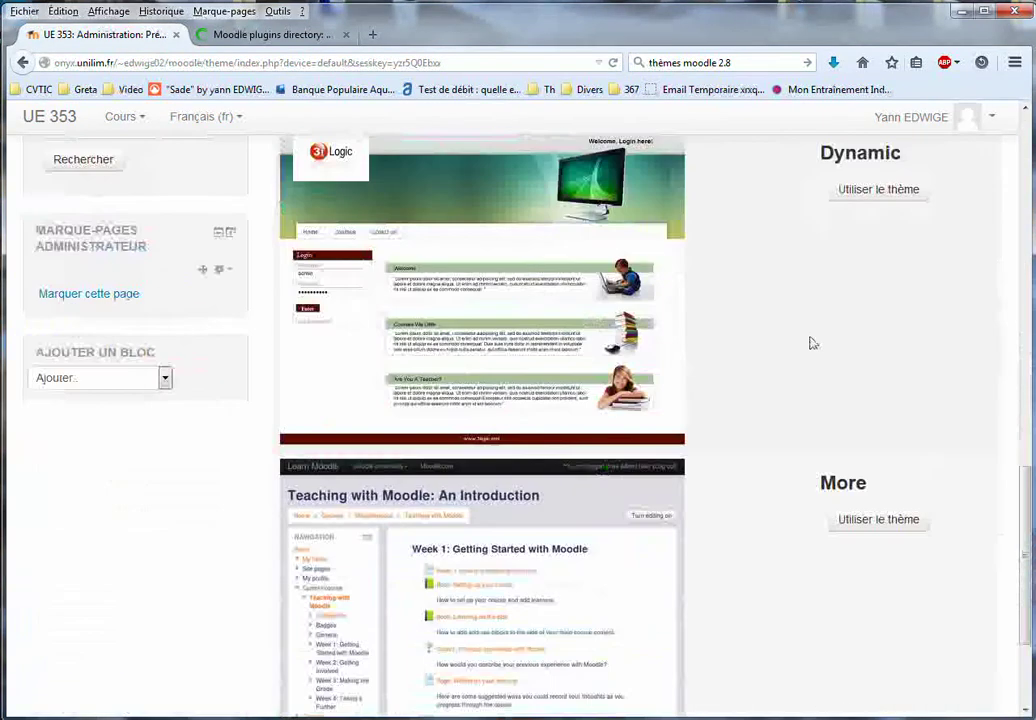
{"action": "scroll", "coordinate": [751, 331], "scroll_direction": "up", "scroll_amount": 2}
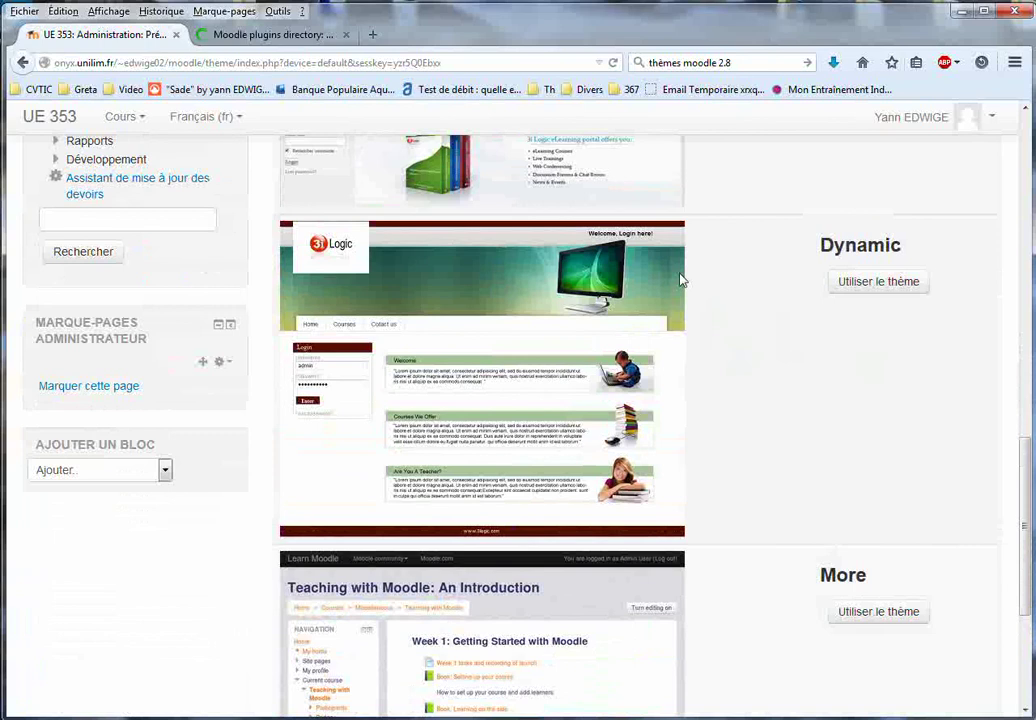
{"action": "left_click", "coordinate": [873, 283]}
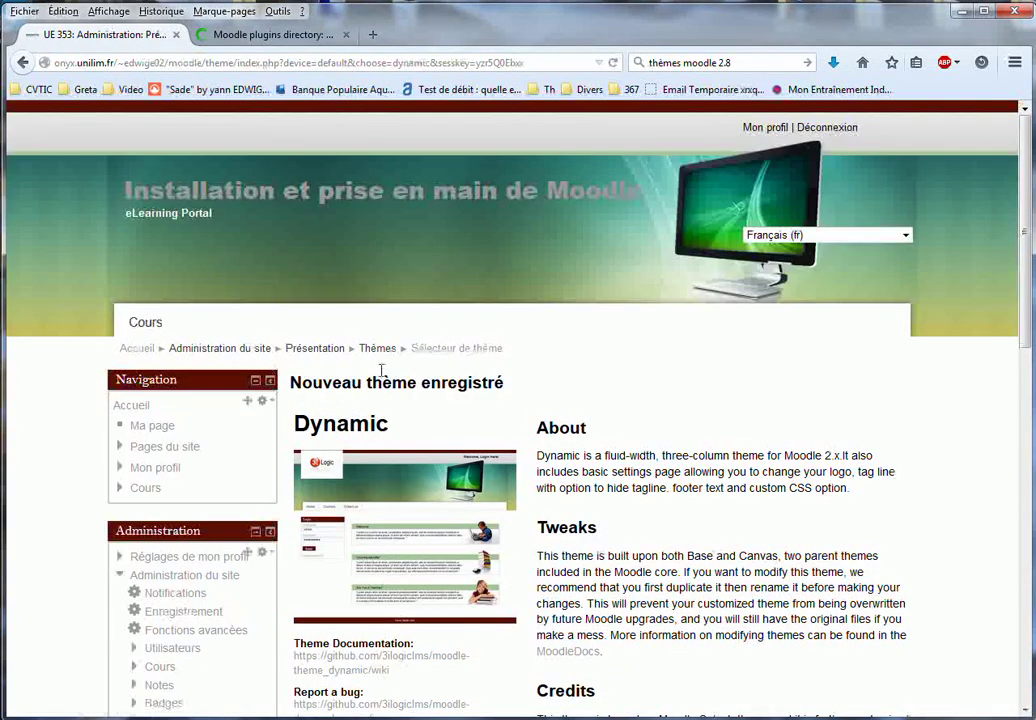
{"action": "scroll", "coordinate": [567, 398], "scroll_direction": "down", "scroll_amount": 3}
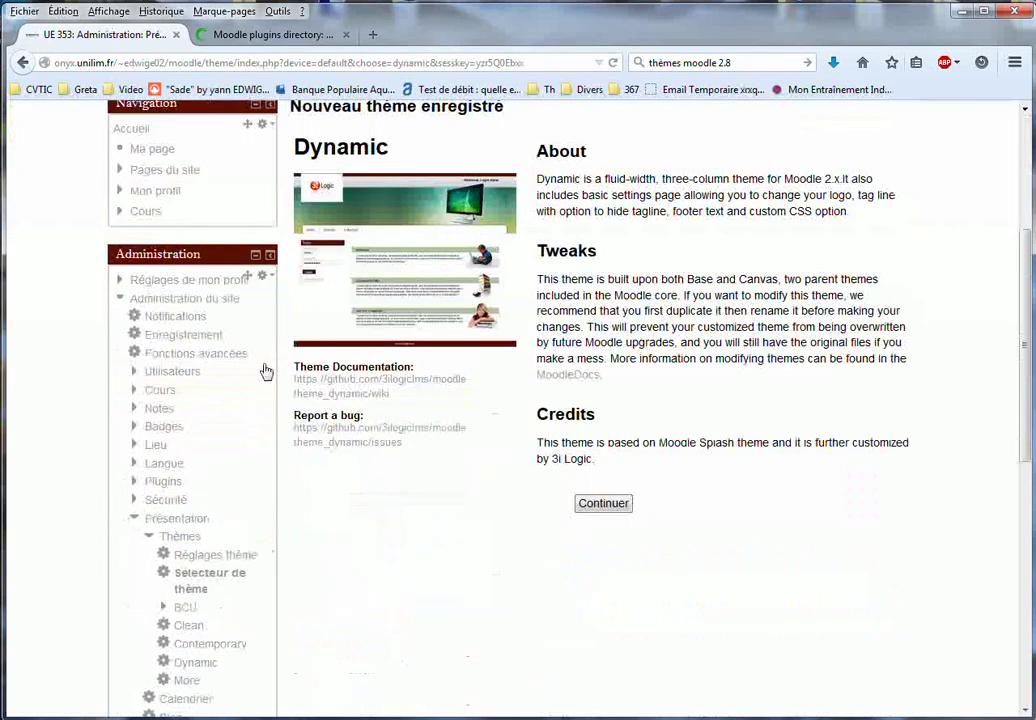
{"action": "scroll", "coordinate": [300, 390], "scroll_direction": "down", "scroll_amount": 2}
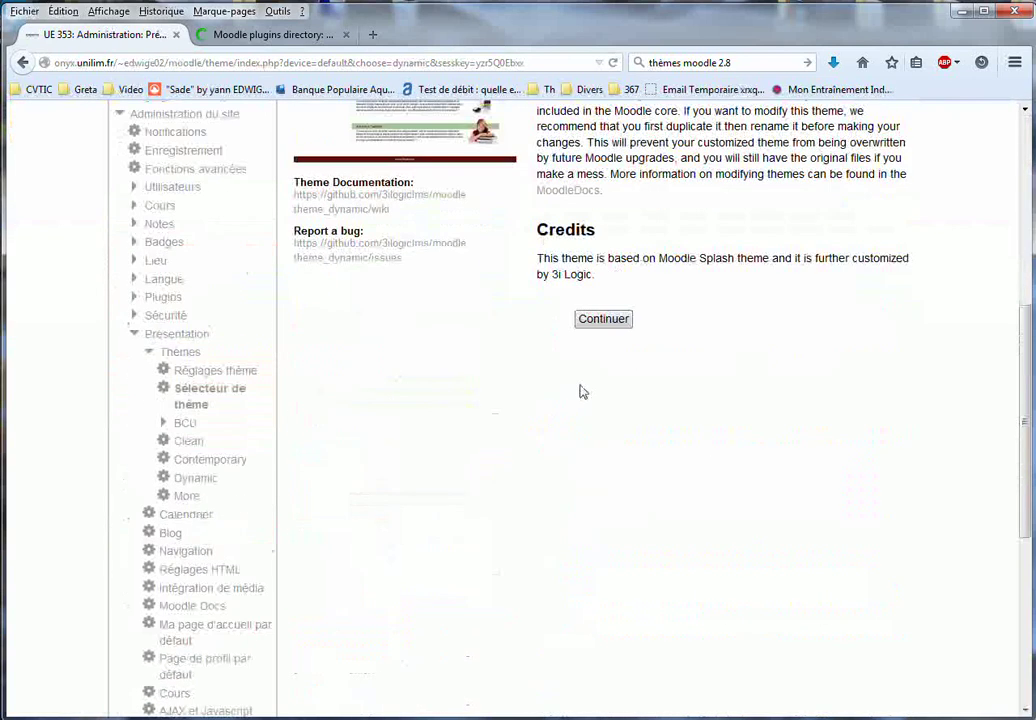
{"action": "scroll", "coordinate": [578, 389], "scroll_direction": "up", "scroll_amount": 2}
{"action": "left_click", "coordinate": [586, 412]}
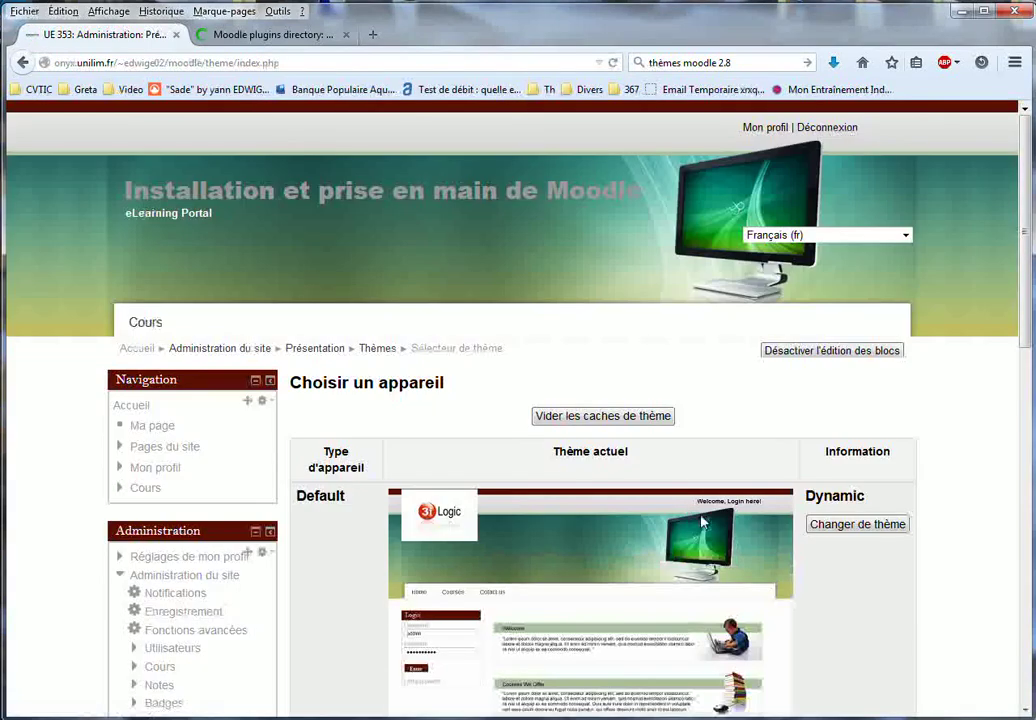
{"action": "scroll", "coordinate": [735, 513], "scroll_direction": "down", "scroll_amount": 3}
{"action": "scroll", "coordinate": [735, 513], "scroll_direction": "down", "scroll_amount": 10}
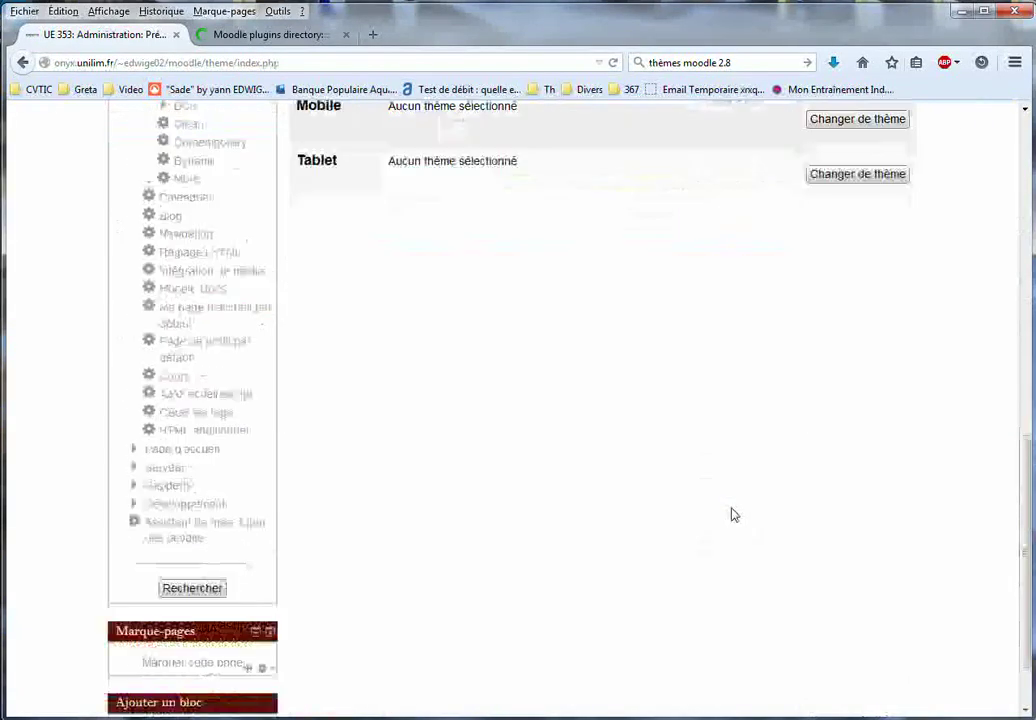
{"action": "scroll", "coordinate": [731, 511], "scroll_direction": "up", "scroll_amount": 5}
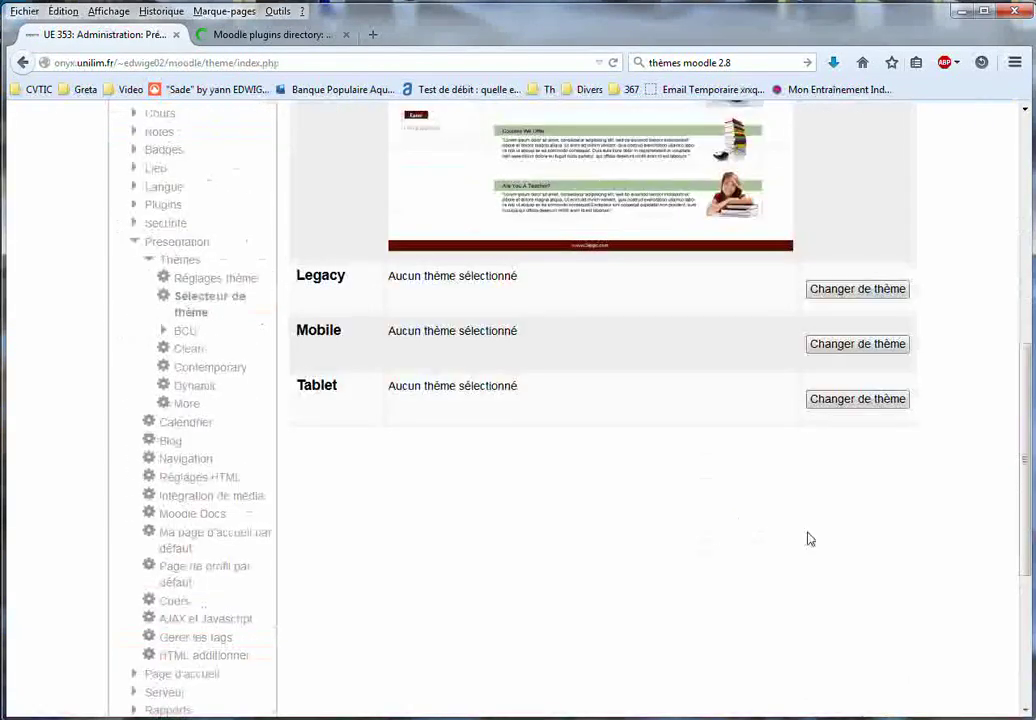